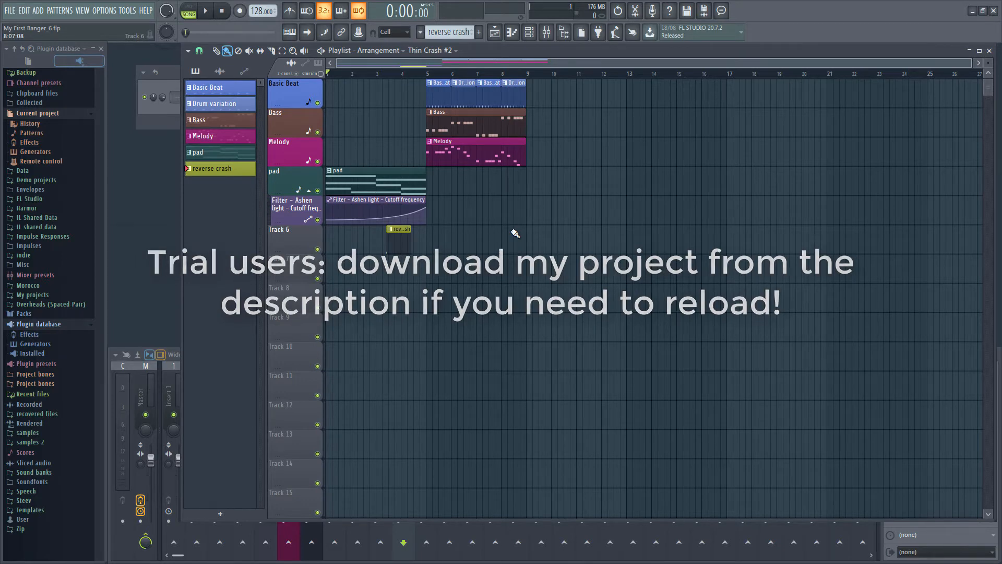
# Step: Make a time selection covering bar 4 in the playlist
pyautogui.press('ctrl')
pyautogui.keyDown('ctrl'); pyautogui.moveTo(405, 78); pyautogui.dragTo(426, 74); pyautogui.keyUp('ctrl')
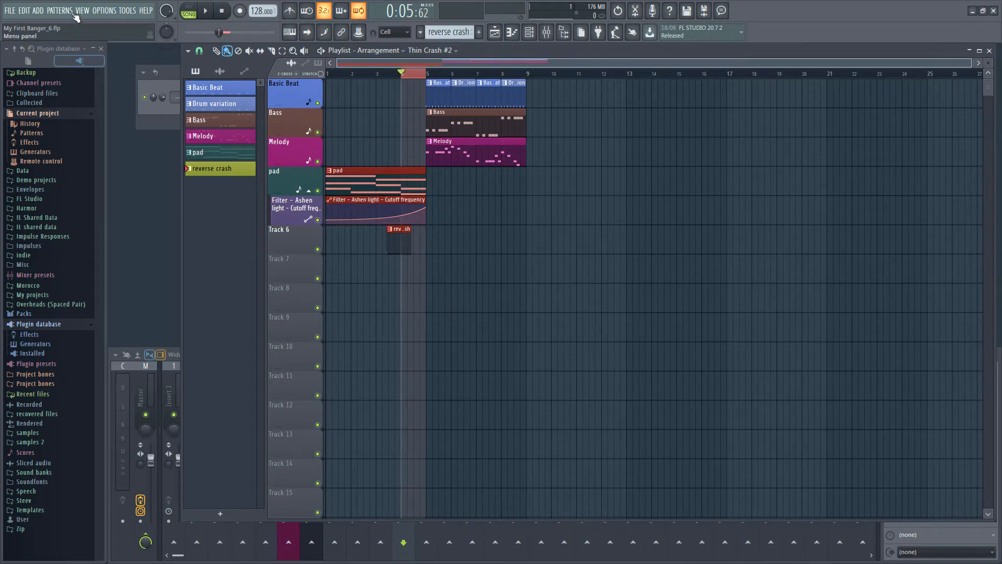
# Step: Add a 3x Osc instrument channel to the project and move its window clear of the browser
pyautogui.click(38, 10)
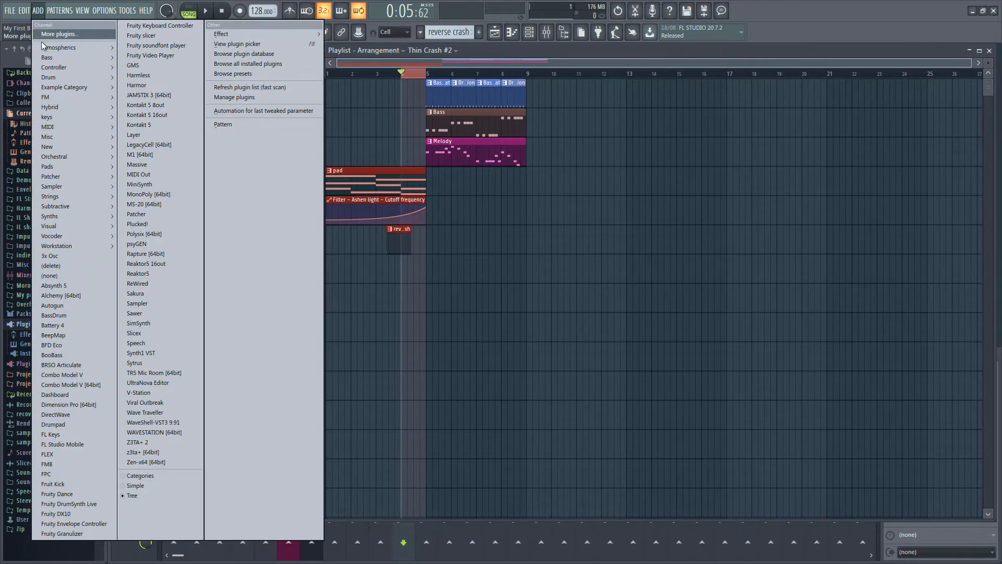
pyautogui.click(77, 258)
pyautogui.moveTo(198, 129); pyautogui.dragTo(481, 243)
# Step: Rename the new 3x Osc channel "Pitch riser" and route it to free mixer track 10
pyautogui.press('F6')
pyautogui.rightClick(353, 222)
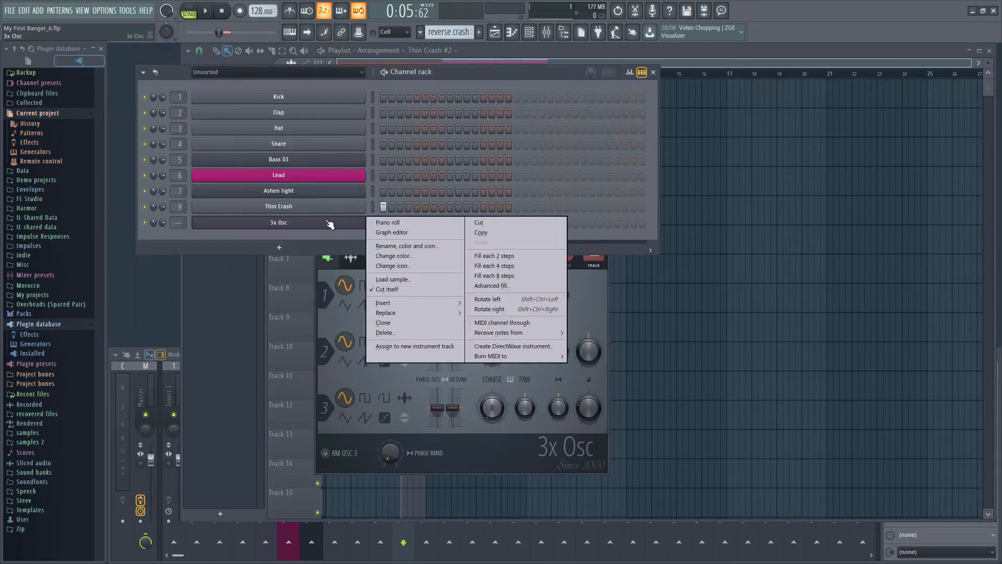
pyautogui.click(393, 243)
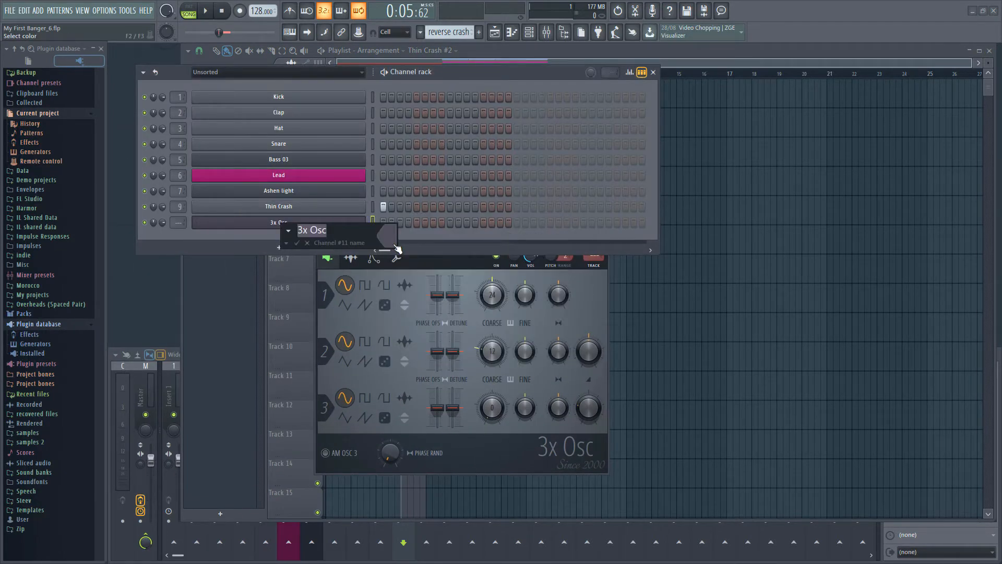
pyautogui.write('Pitch riser')
pyautogui.press('Return')
pyautogui.hotkey('ctrl', 'l')
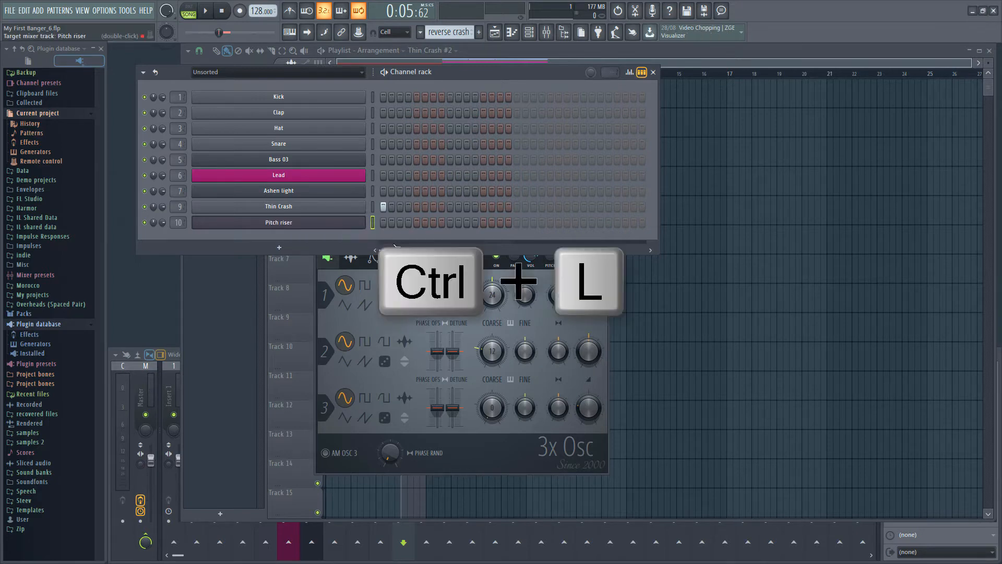
# Step: Turn the levels of oscillators 2 and 3 in Pitch riser fully down and set oscillator 1 to a triangle wave
pyautogui.click(342, 223)
pyautogui.click(342, 224)
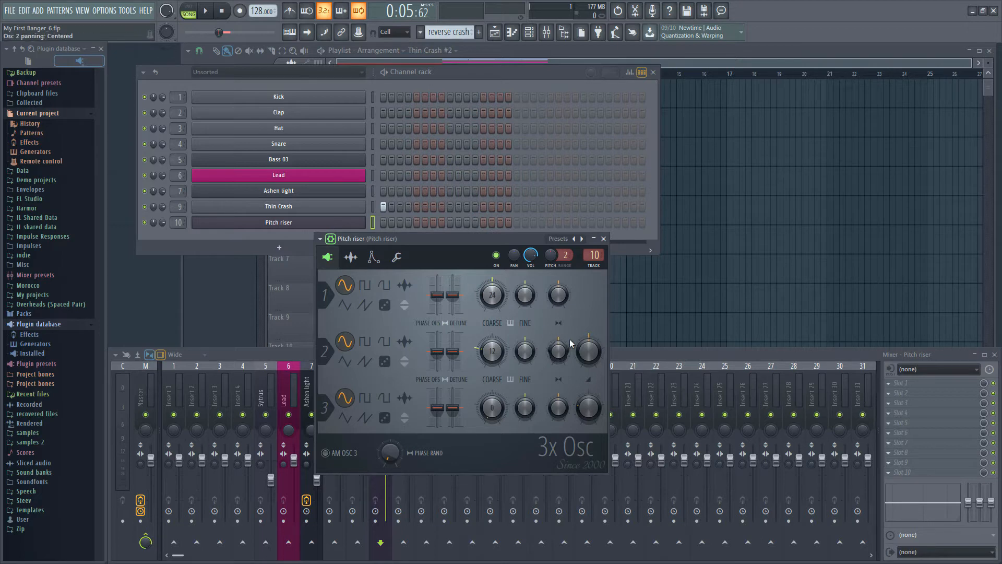
pyautogui.moveTo(591, 414); pyautogui.dragTo(592, 439)
pyautogui.click(345, 305)
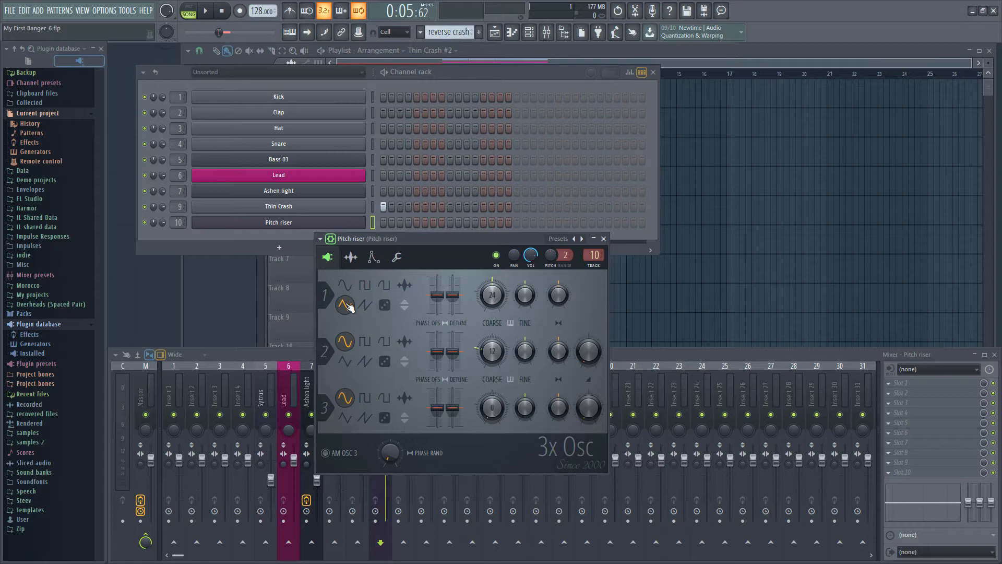
# Step: Create a new pattern named "riser" with a random color
pyautogui.press('F4')
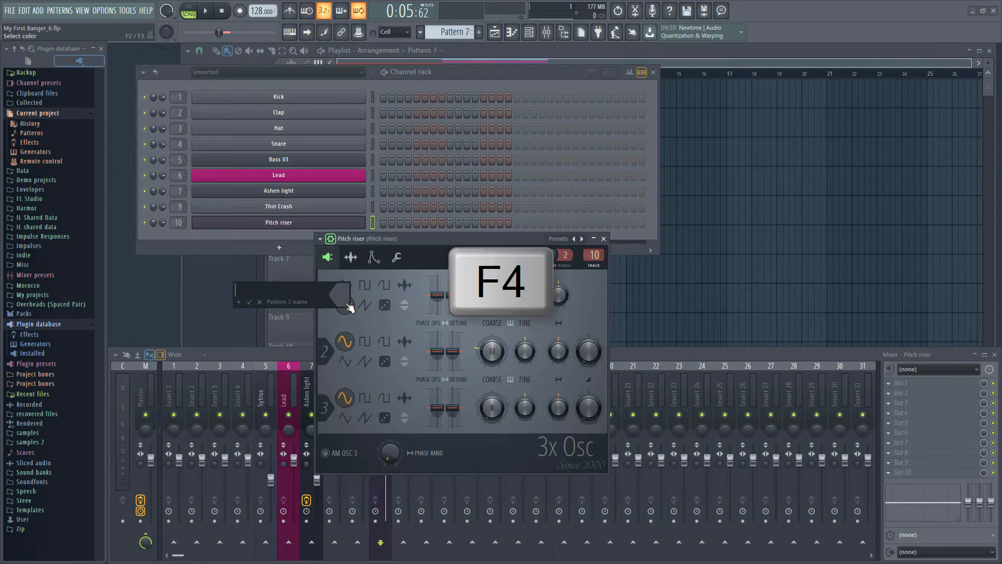
pyautogui.write('riser')
pyautogui.press('F2')
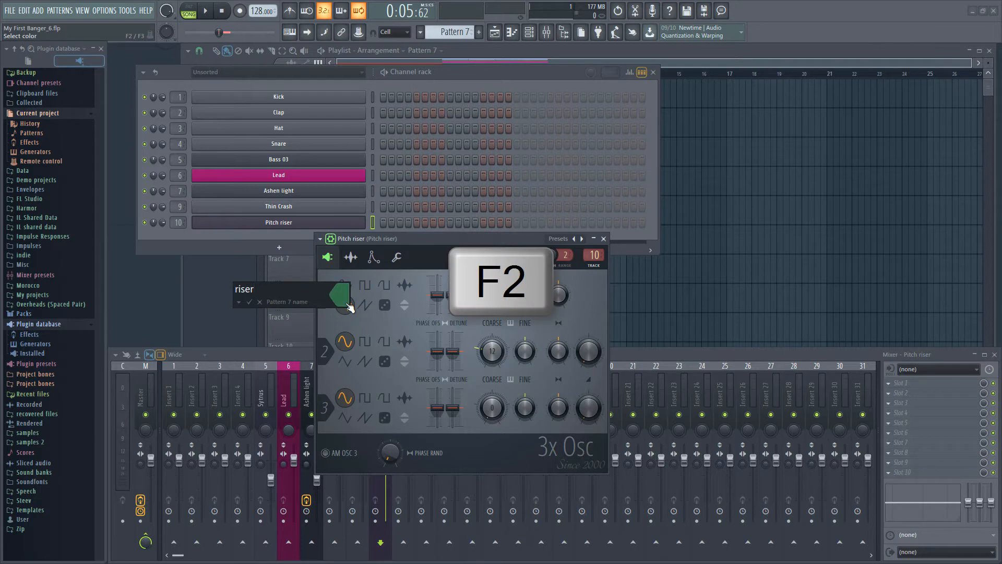
pyautogui.click(348, 307)
# Step: Place a riser pattern clip on Track 7 of the playlist at bar 4
pyautogui.press('F6')
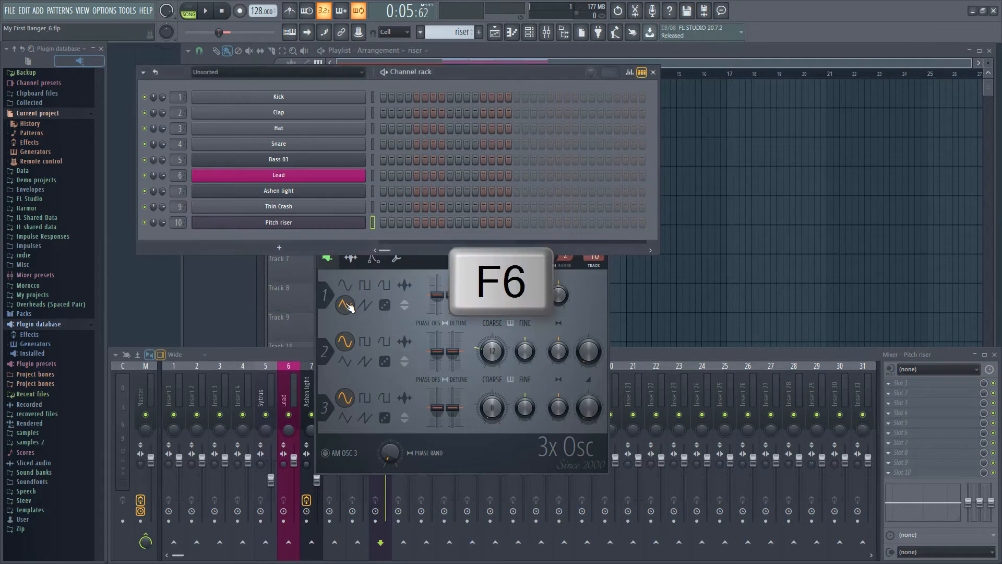
pyautogui.press('F5')
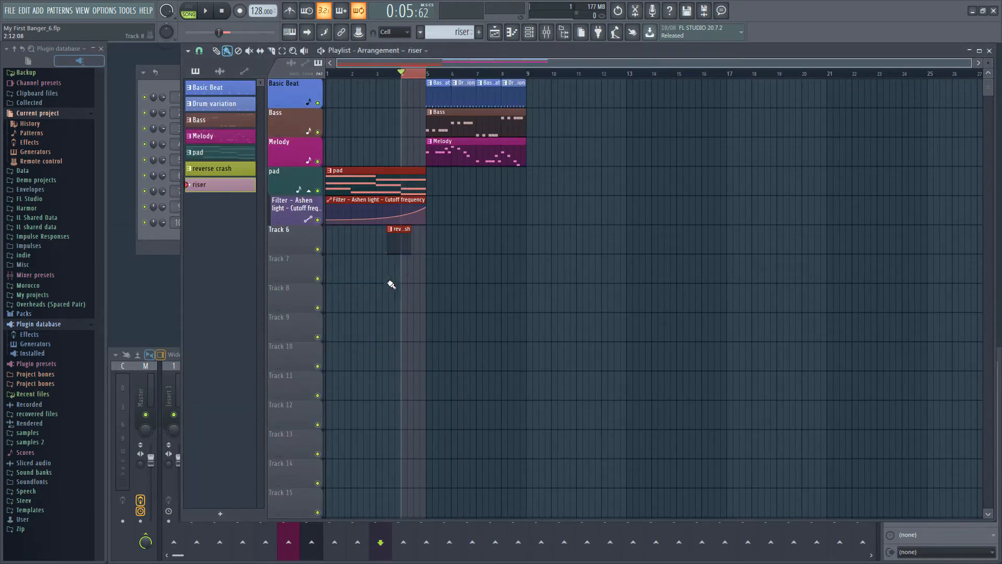
pyautogui.click(406, 274)
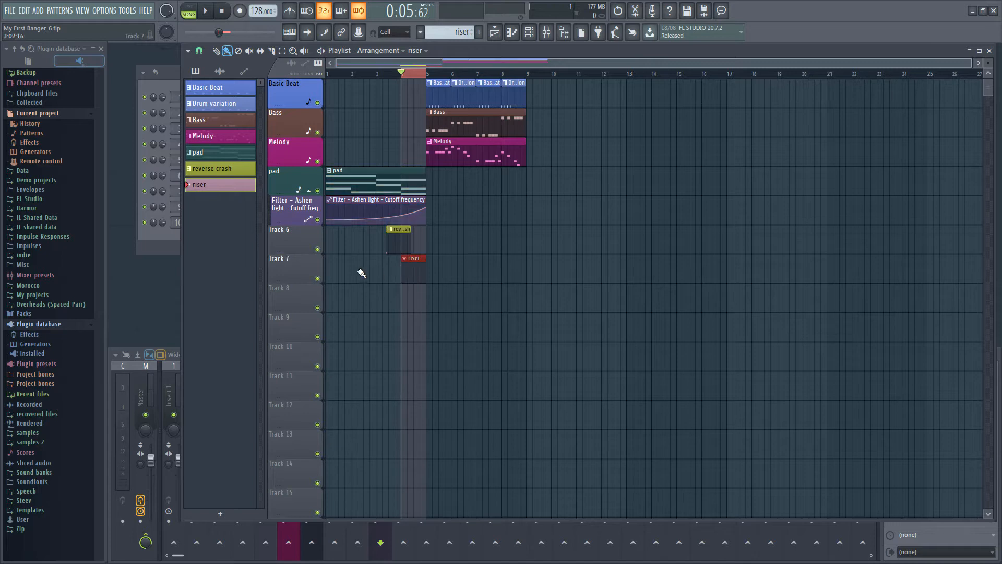
# Step: Auto-name and color playlist tracks 7 and 6 after their riser and reverse crash clips
pyautogui.rightClick(312, 264)
pyautogui.press('a')
pyautogui.rightClick(308, 241)
pyautogui.press('a')
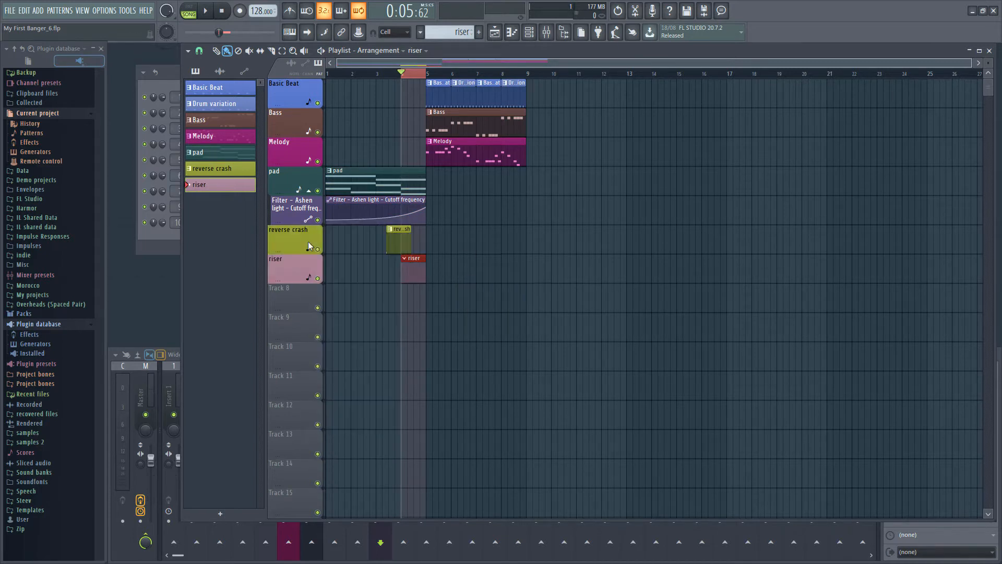
# Step: Add a one-bar D3 note at the start of the Pitch riser's piano roll
pyautogui.press('F7')
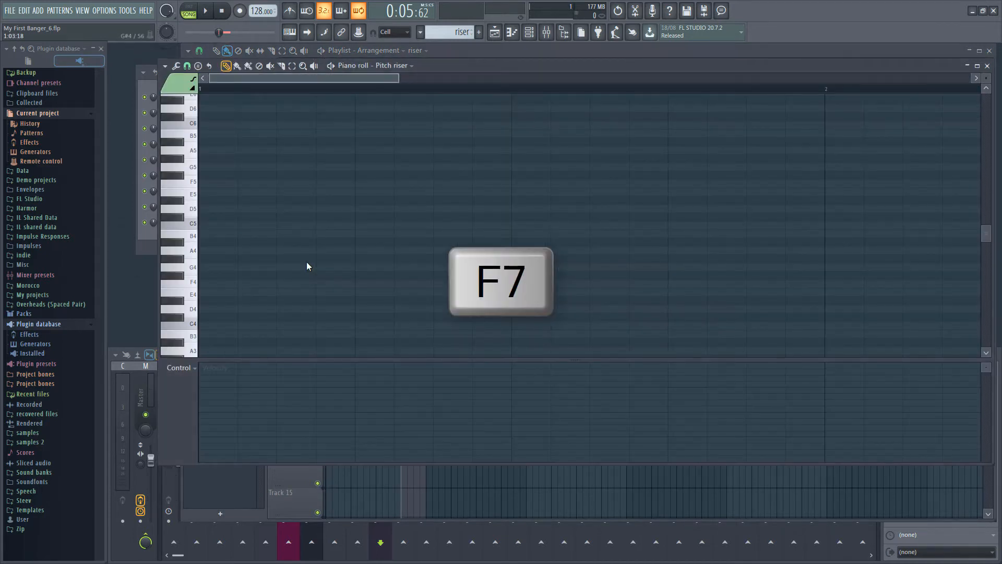
pyautogui.scroll(-1, 310, 266)
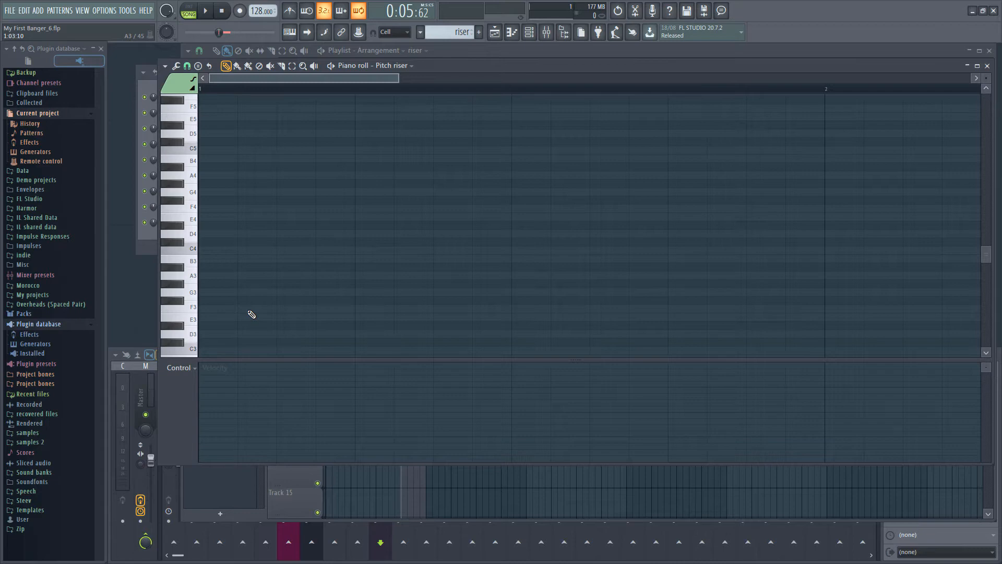
pyautogui.click(203, 334)
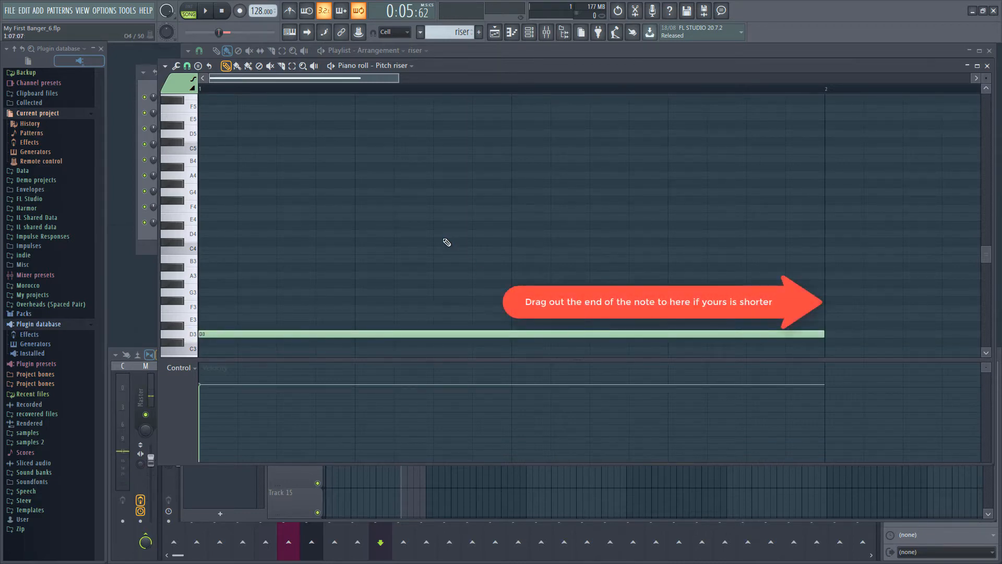
# Step: Add a D4 note starting at 1:05:00 and shorten it to a duration of 0:08:00
pyautogui.click(360, 234)
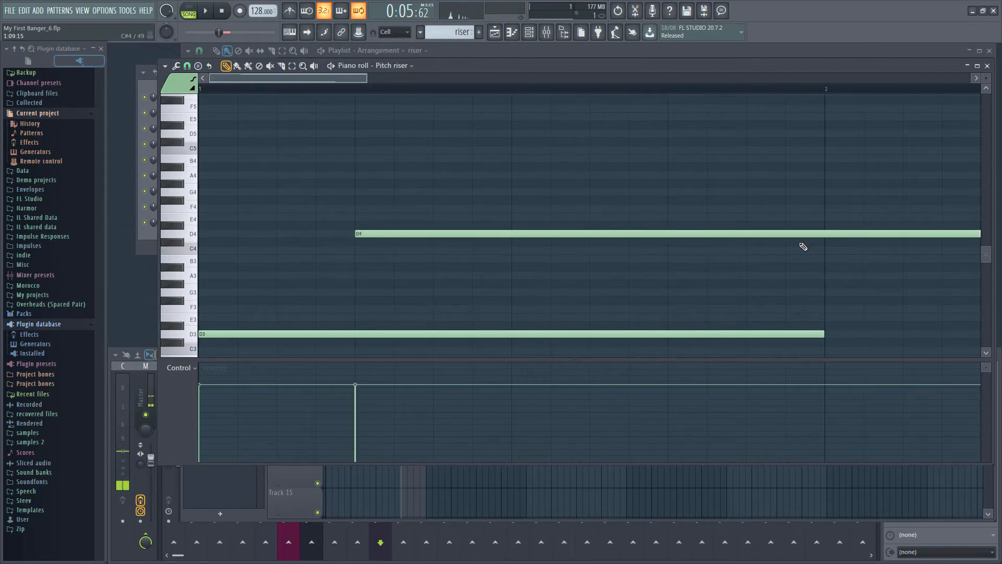
pyautogui.scroll(-1, 819, 246)
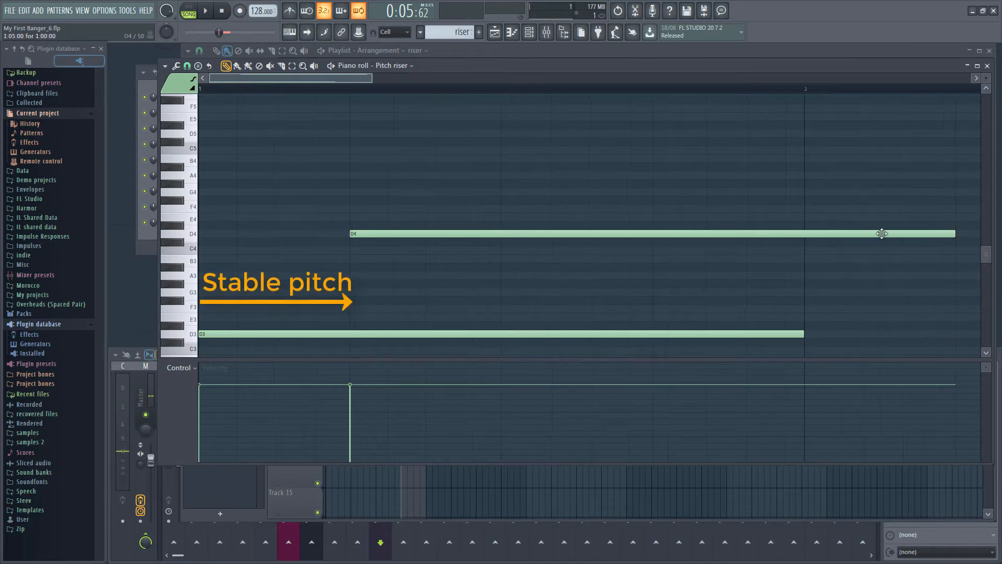
pyautogui.moveTo(955, 233); pyautogui.dragTo(653, 242)
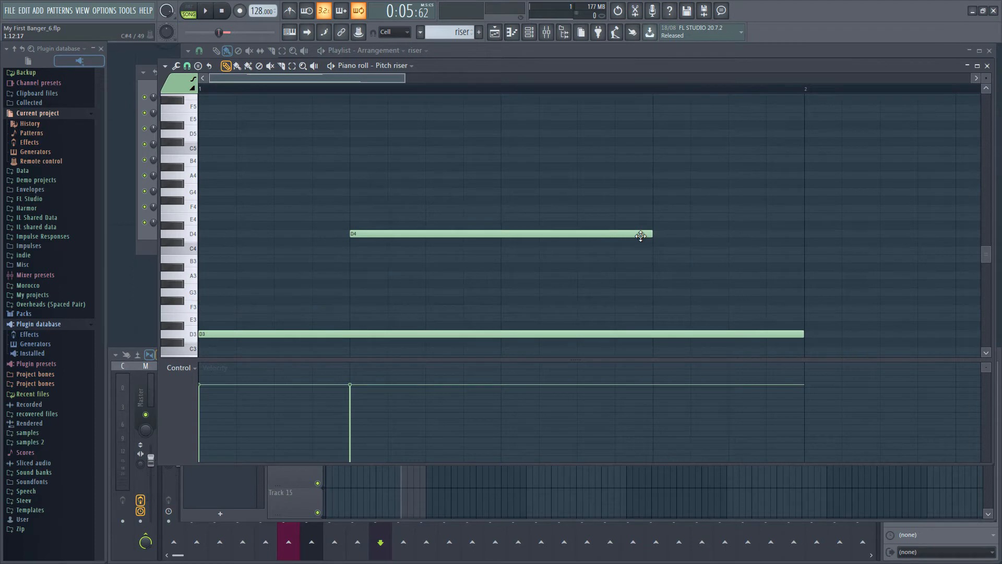
# Step: Turn the D4 note into a slide note in its note properties
pyautogui.doubleClick(641, 236)
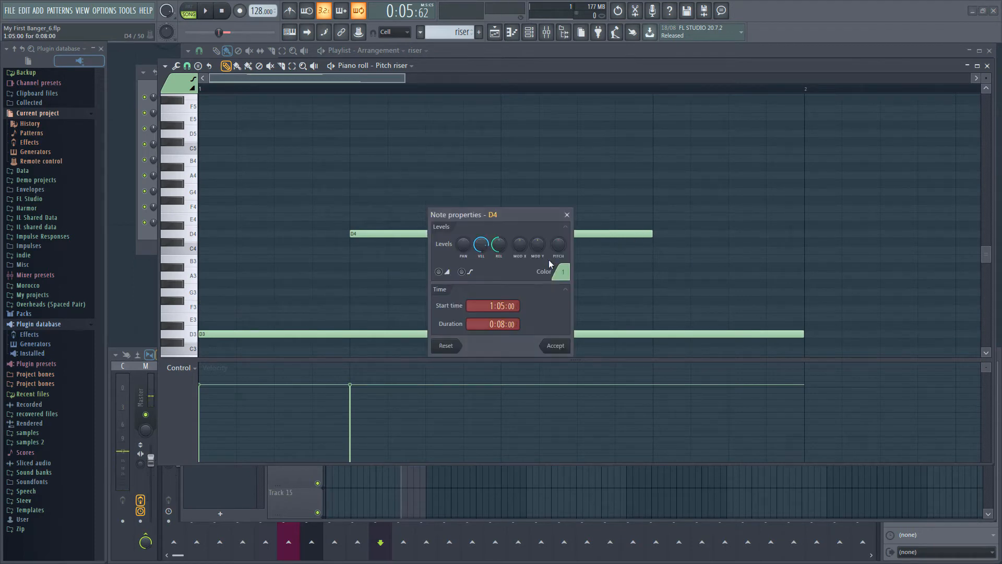
pyautogui.click(438, 271)
pyautogui.click(556, 345)
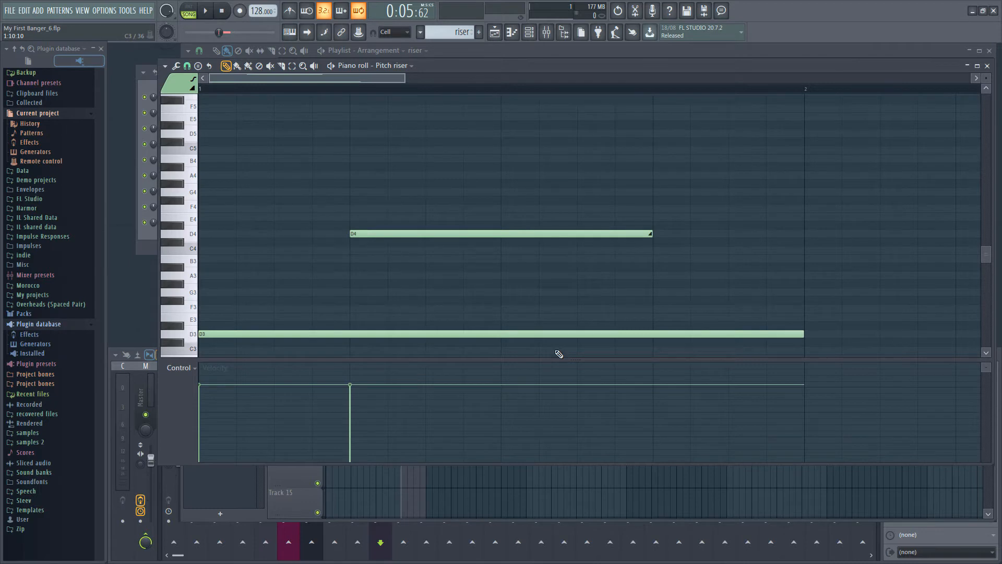
# Step: Add a second 3x Osc instrument channel and move its window clear of the browser
pyautogui.click(39, 11)
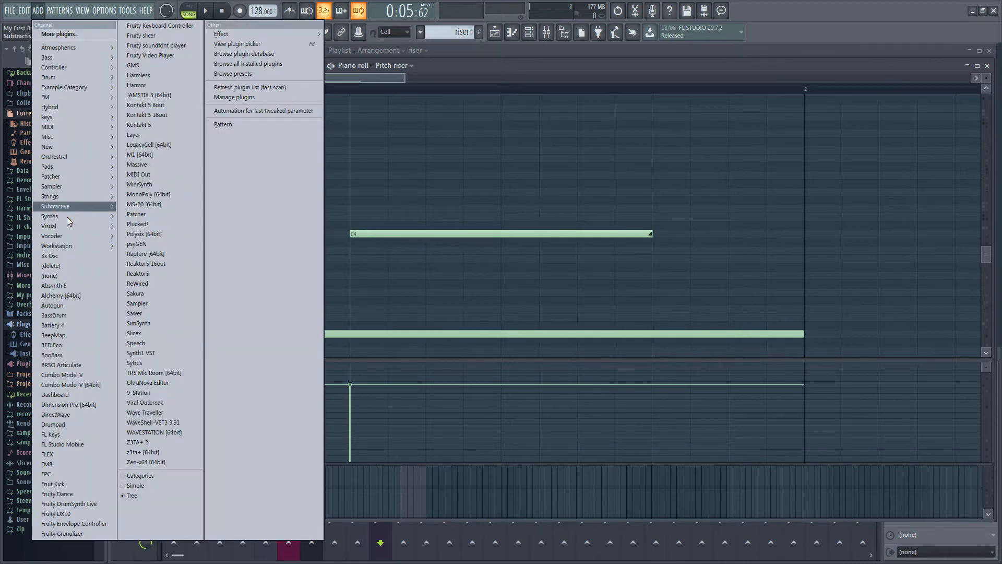
pyautogui.click(64, 256)
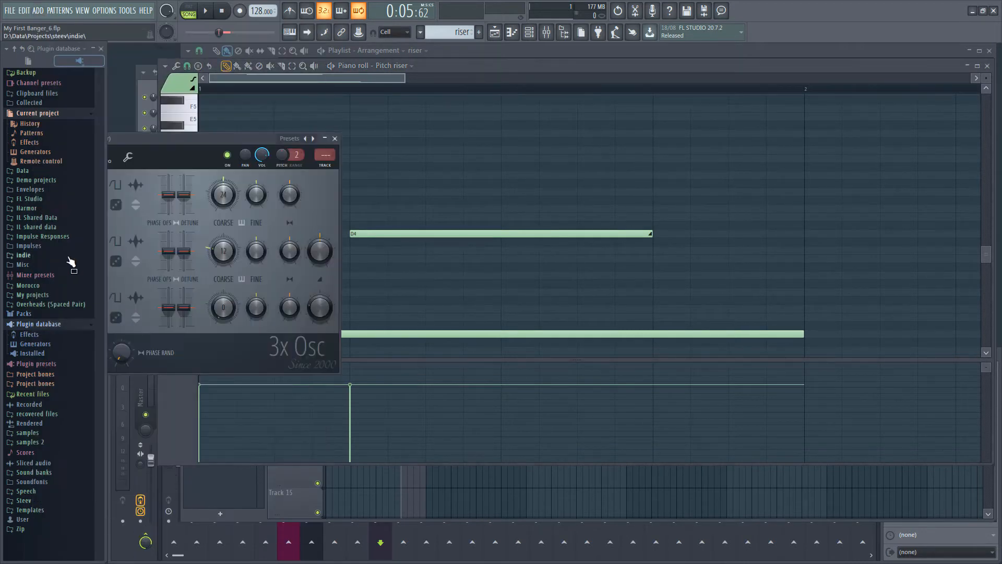
pyautogui.moveTo(170, 141); pyautogui.dragTo(425, 214)
# Step: Rename the second 3x Osc channel "Noise riser" and route it to free mixer track 11
pyautogui.press('F6')
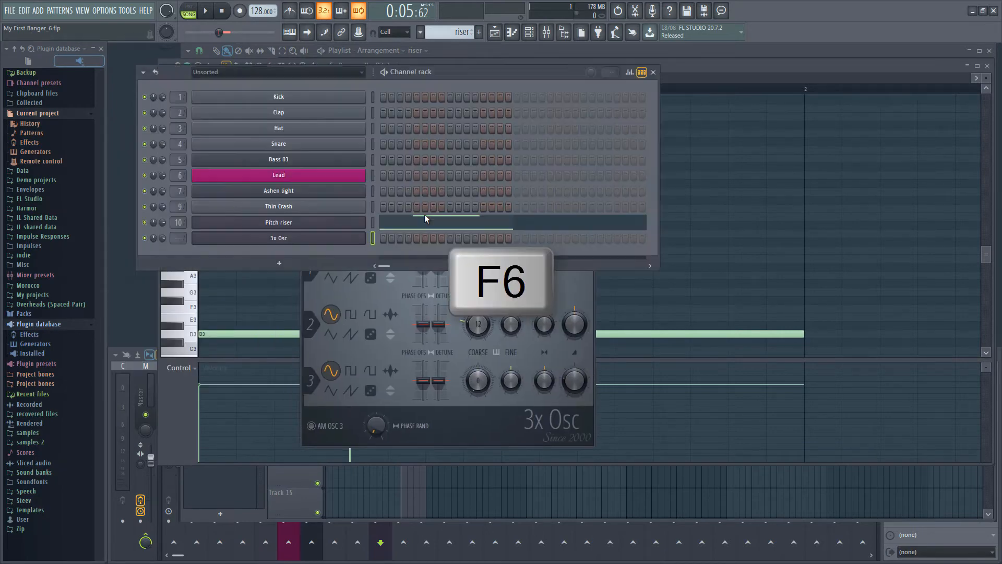
pyautogui.rightClick(360, 238)
pyautogui.click(387, 261)
pyautogui.write('Noise riser')
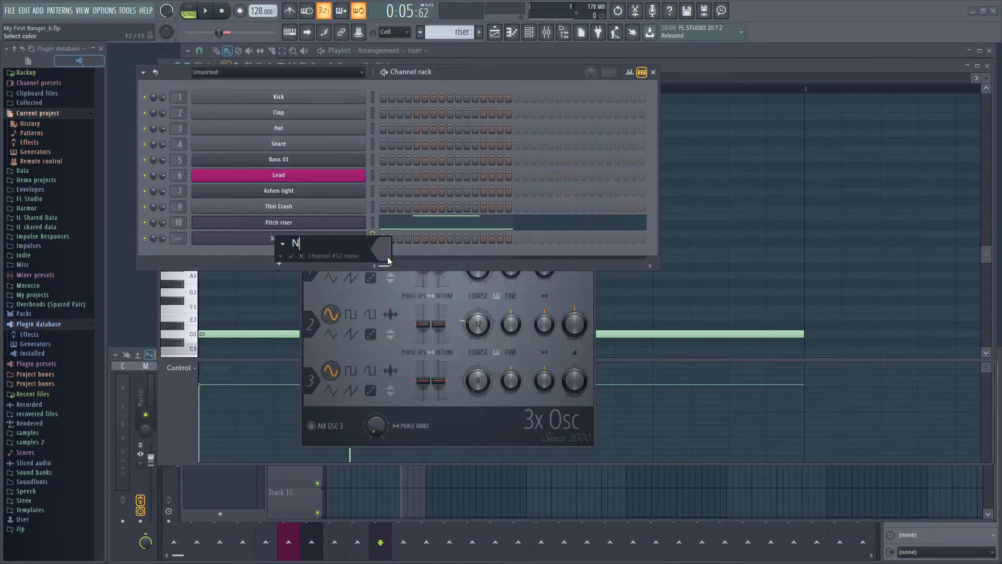
pyautogui.press('Return')
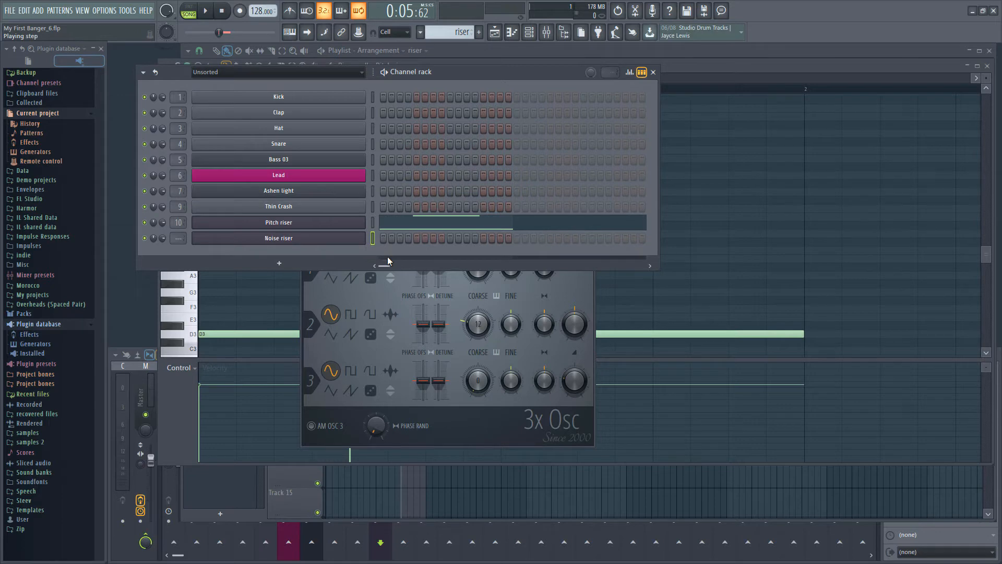
pyautogui.hotkey('ctrl', 'l')
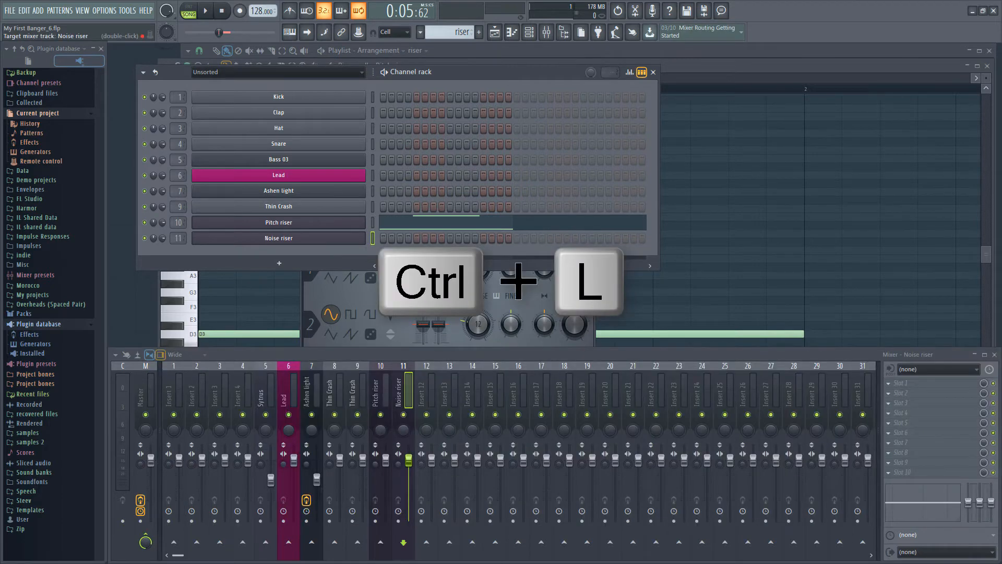
# Step: Draw a C5 note one full bar long from the start of the Noise riser's piano roll, then close the piano roll
pyautogui.click(340, 241)
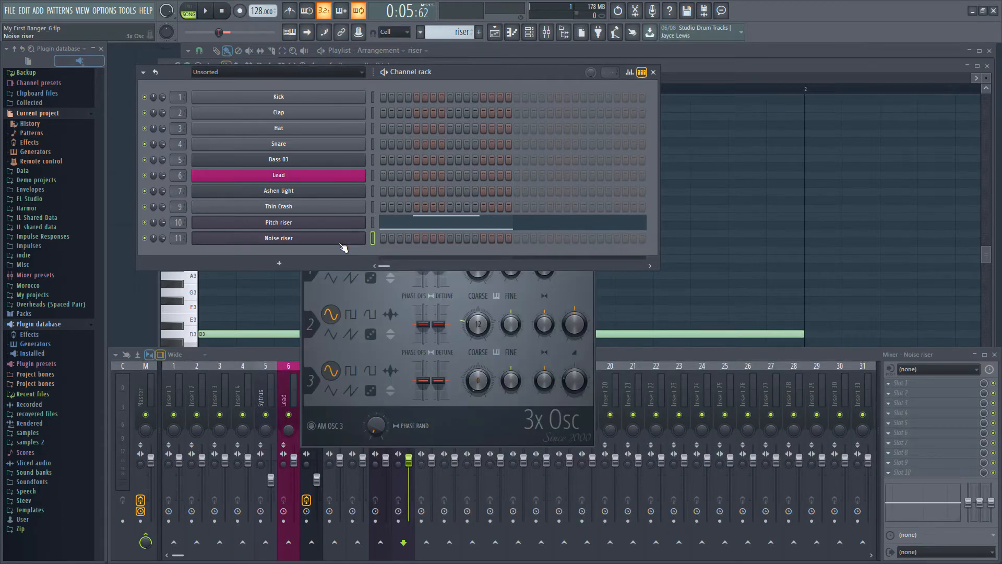
pyautogui.press('F7')
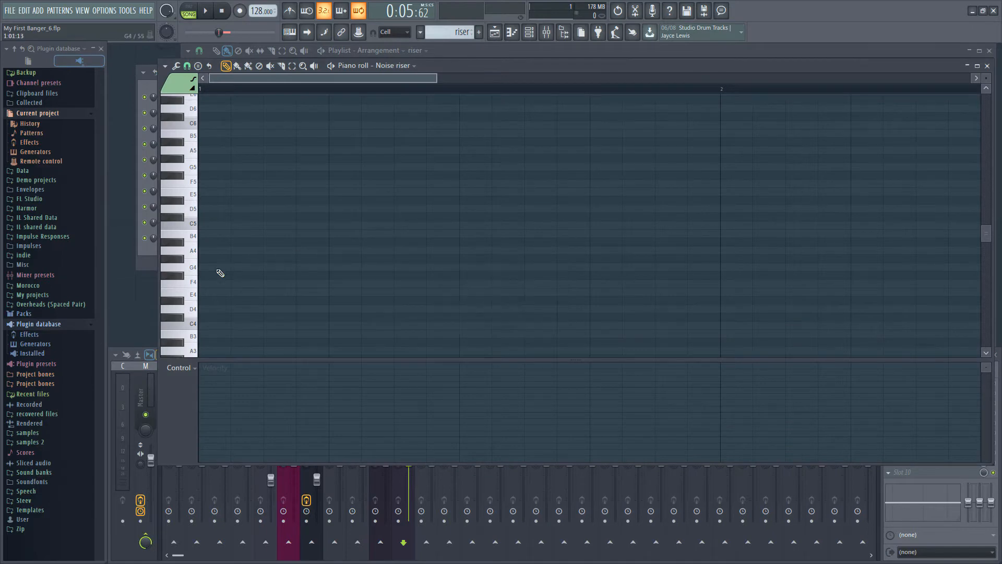
pyautogui.click(205, 225)
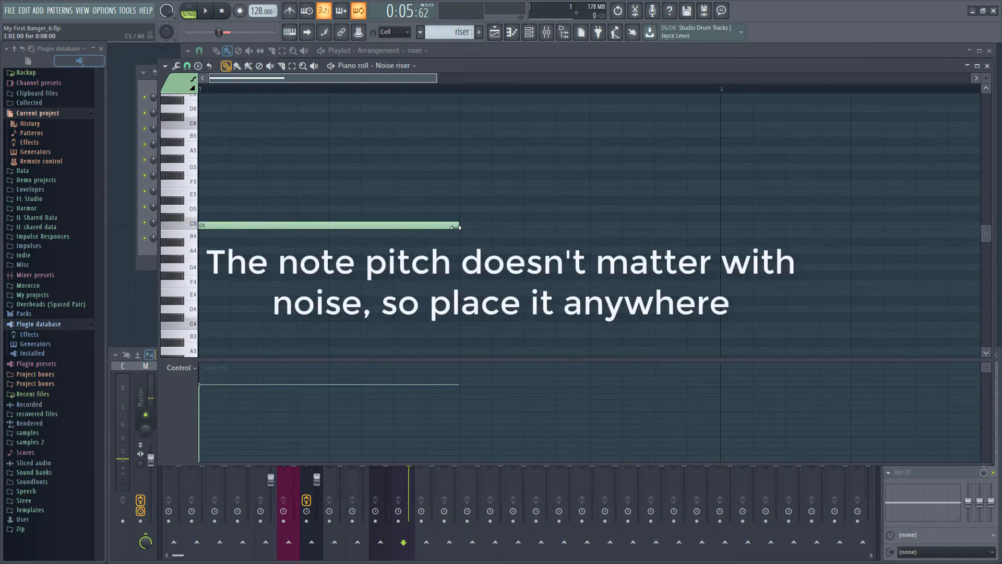
pyautogui.moveTo(455, 228); pyautogui.dragTo(721, 228)
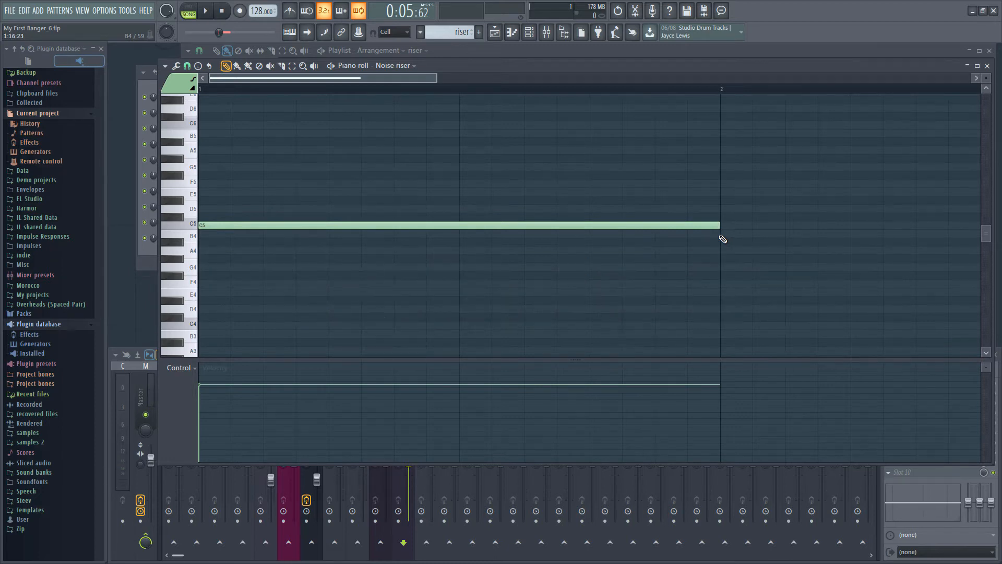
pyautogui.press('Escape')
pyautogui.press('Escape')
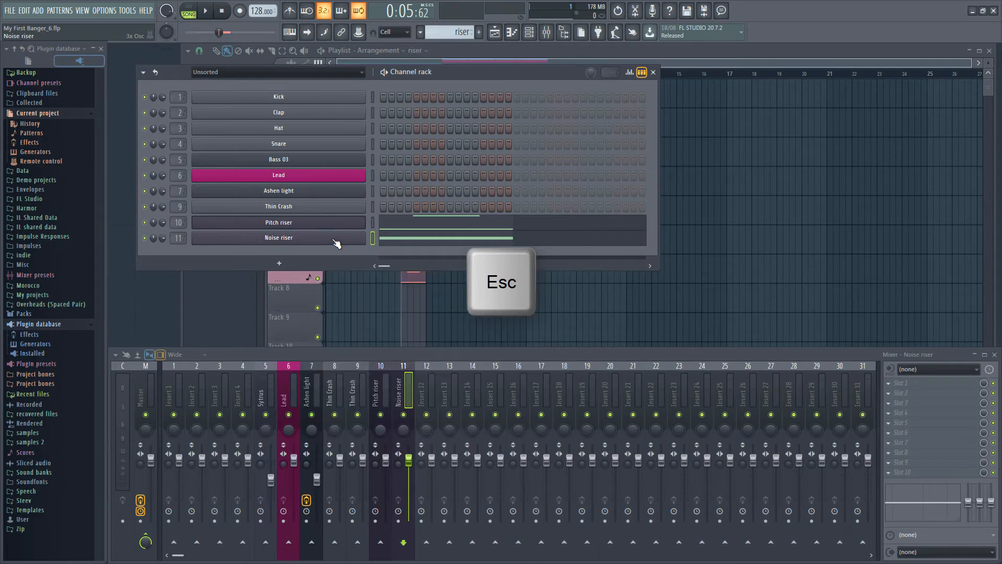
# Step: Turn the levels of oscillators 2 and 3 in Noise riser fully down and set oscillator 1 to noise
pyautogui.click(335, 242)
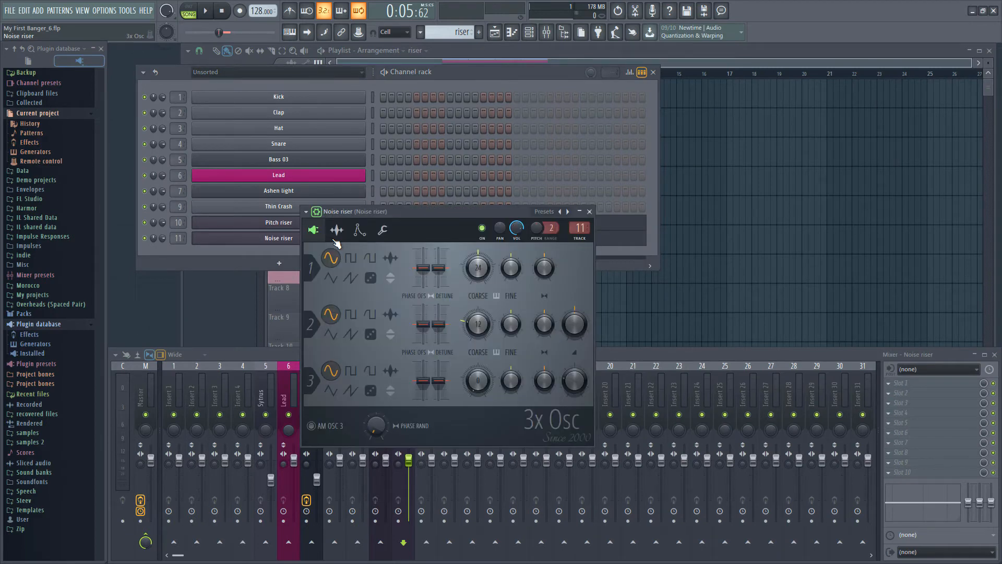
pyautogui.moveTo(574, 324); pyautogui.dragTo(574, 418)
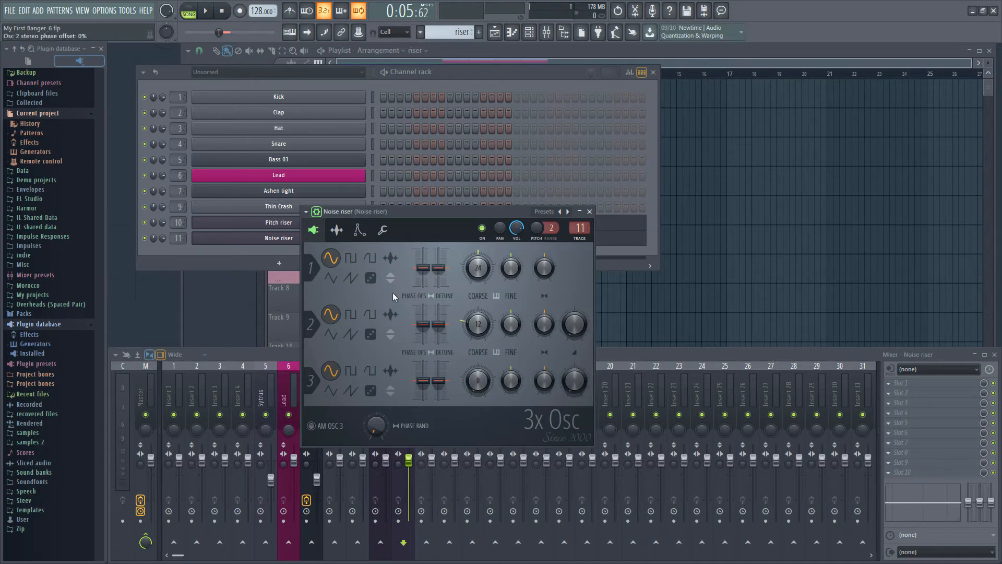
pyautogui.click(371, 279)
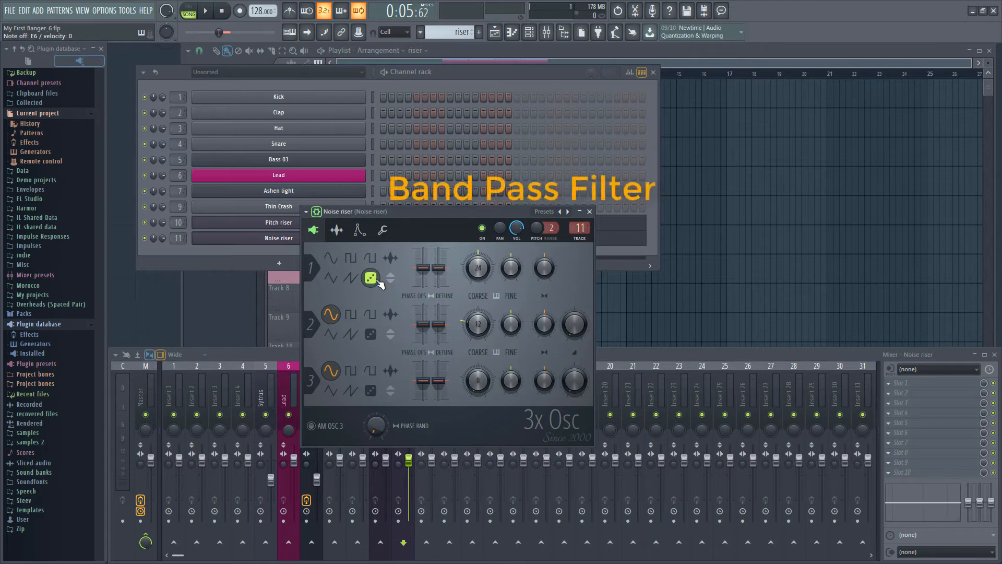
# Step: Set the Noise riser's filter type to BP and its filter bandwidth (Mod Y) to 78%
pyautogui.click(359, 230)
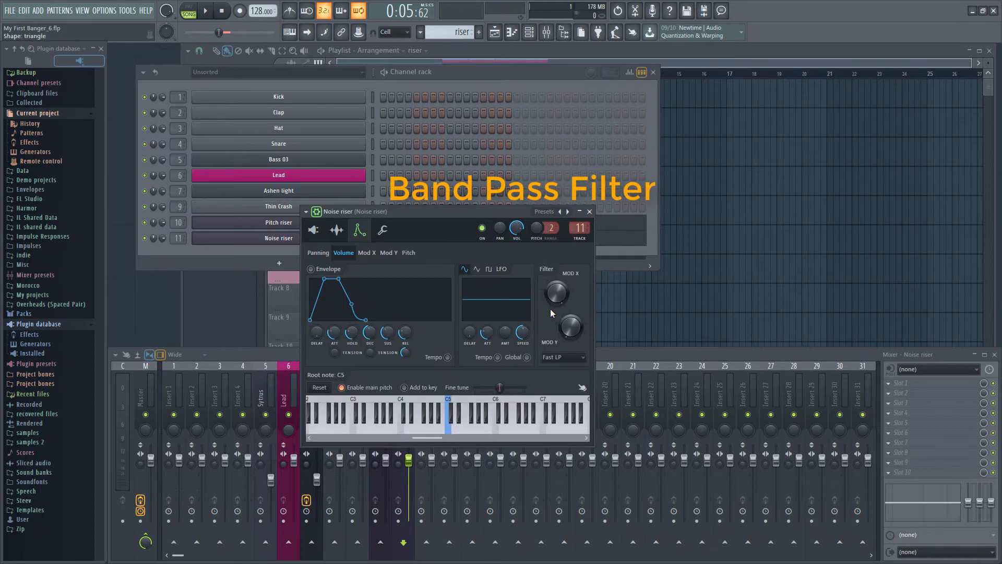
pyautogui.click(576, 364)
pyautogui.click(569, 385)
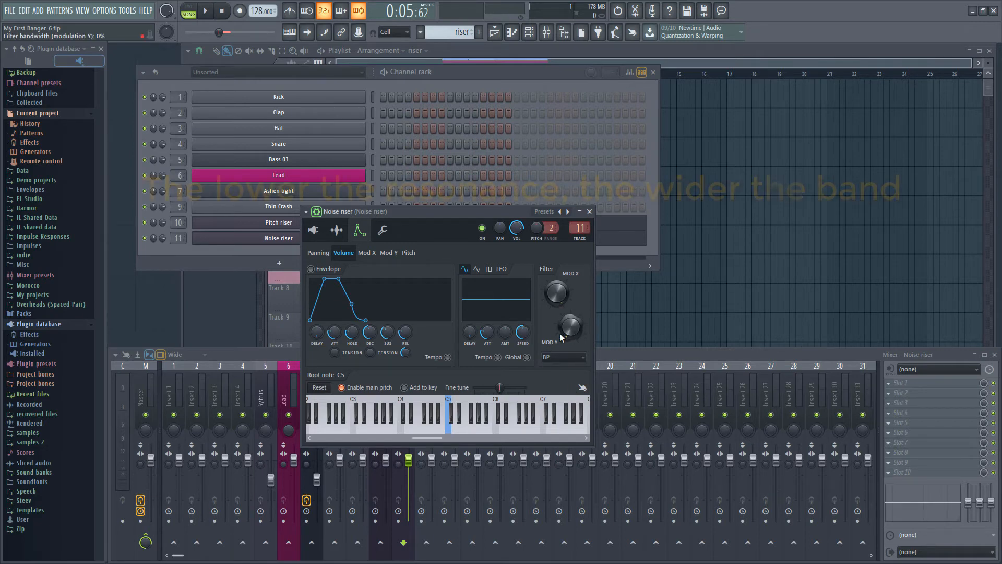
pyautogui.moveTo(564, 332); pyautogui.dragTo(563, 321)
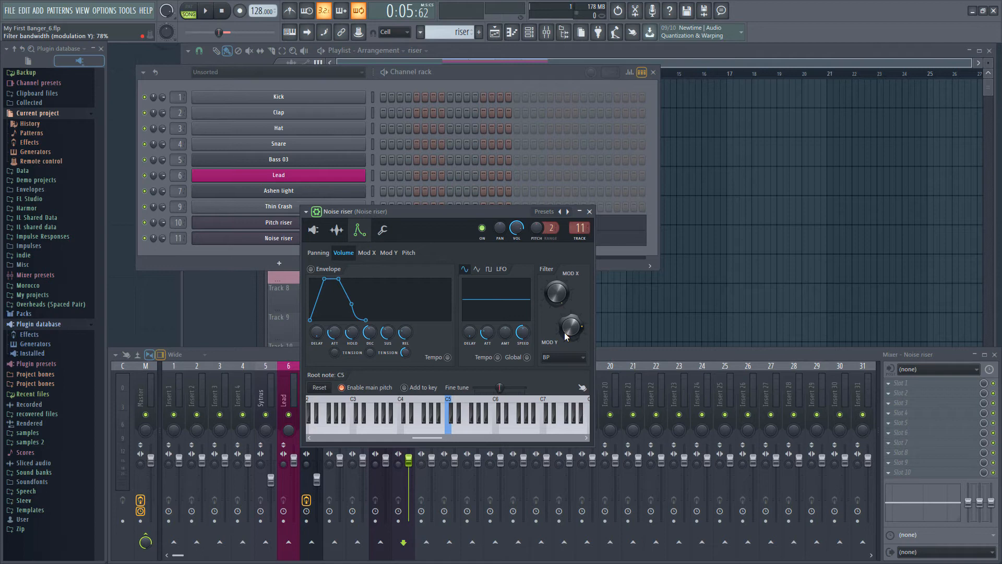
# Step: Sweep the Noise riser's filter frequency (Mod X), leave it low and create an automation clip for it
pyautogui.moveTo(551, 298); pyautogui.dragTo(551, 339)
pyautogui.moveTo(556, 292); pyautogui.dragTo(556, 301)
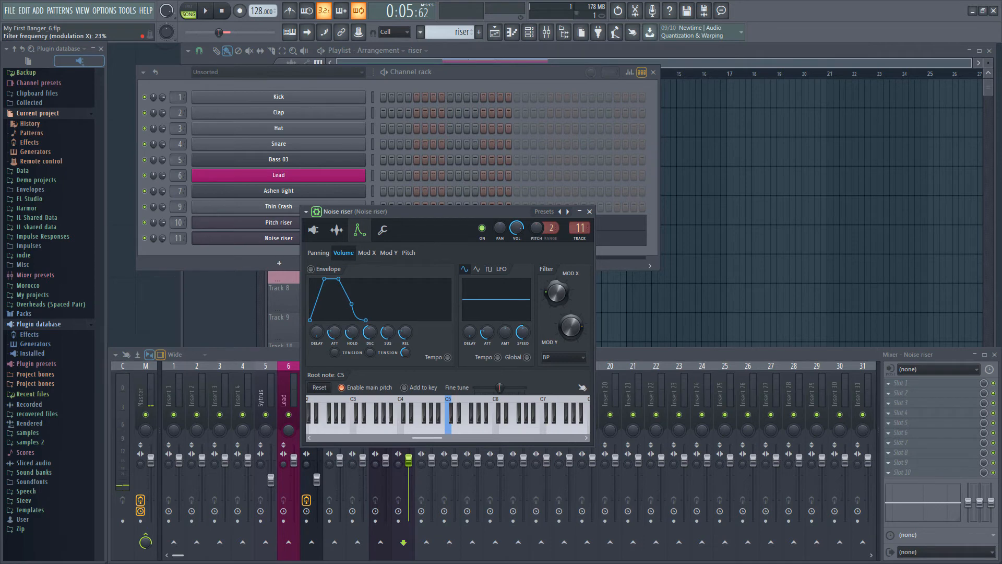
pyautogui.moveTo(556, 292); pyautogui.dragTo(556, 263)
pyautogui.moveTo(556, 293); pyautogui.dragTo(556, 299)
pyautogui.rightClick(550, 296)
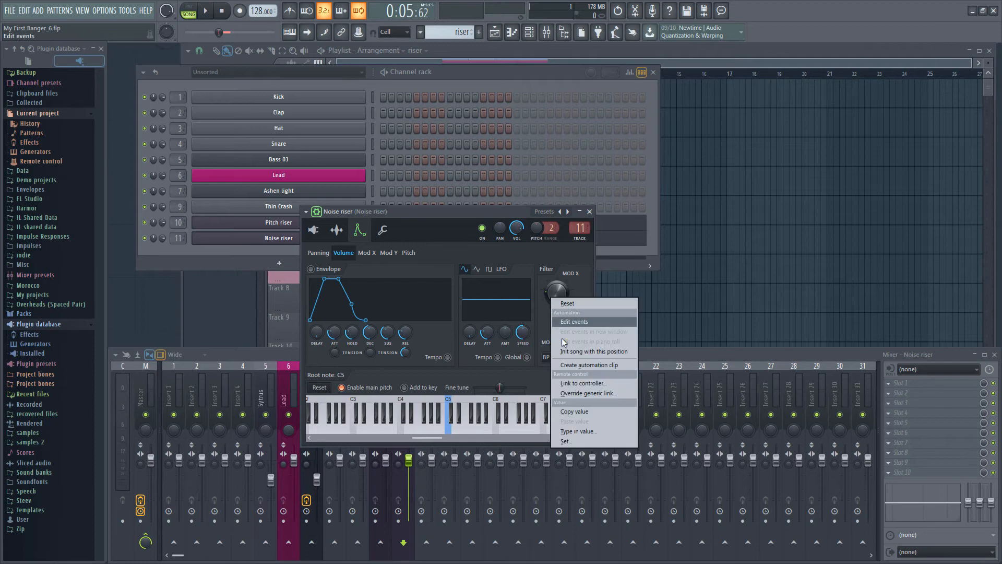
pyautogui.click(572, 364)
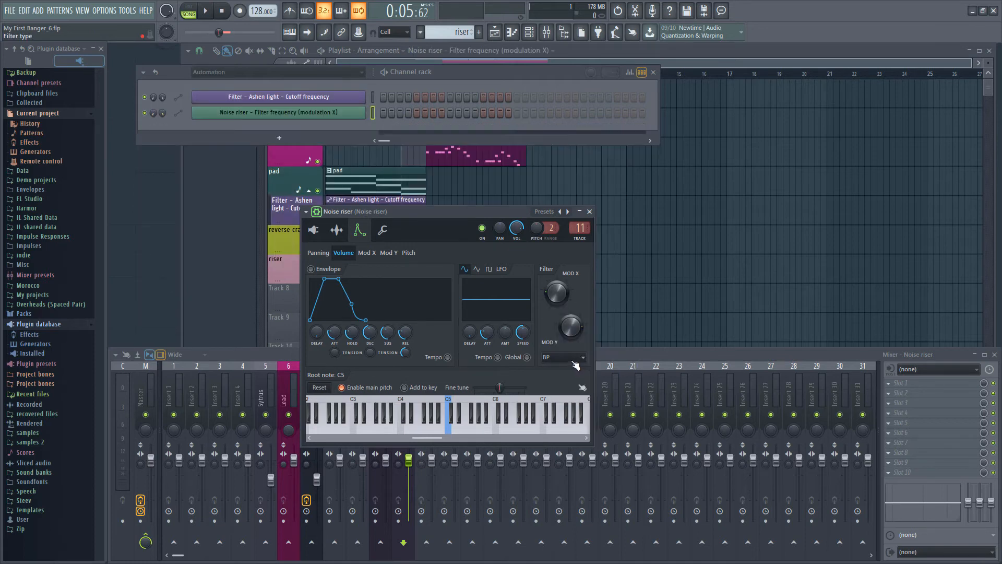
# Step: Move the filter frequency automation clip to Track 8 below the riser clip, name the track after the clip and group it with the riser track
pyautogui.press('F5')
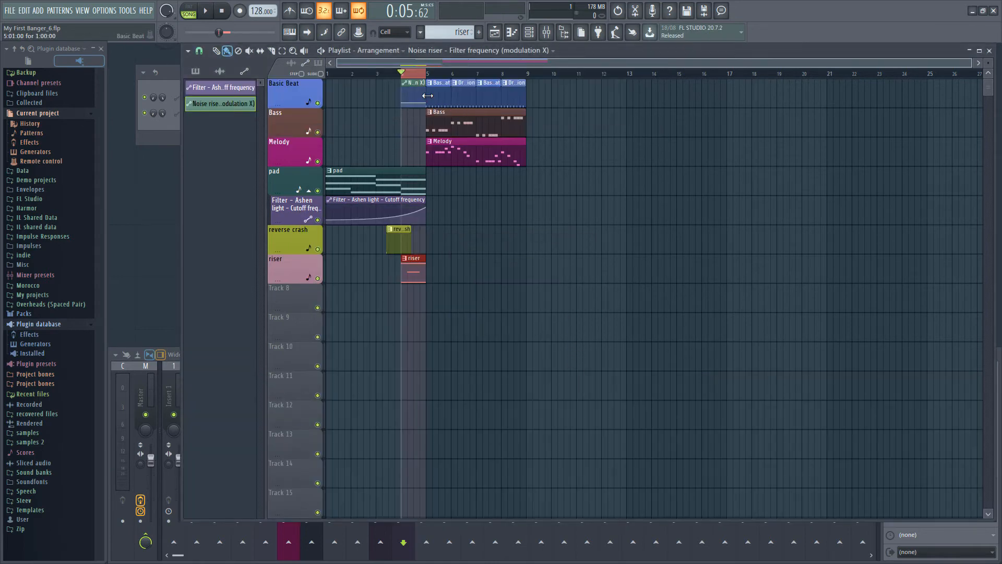
pyautogui.moveTo(417, 84); pyautogui.dragTo(413, 299)
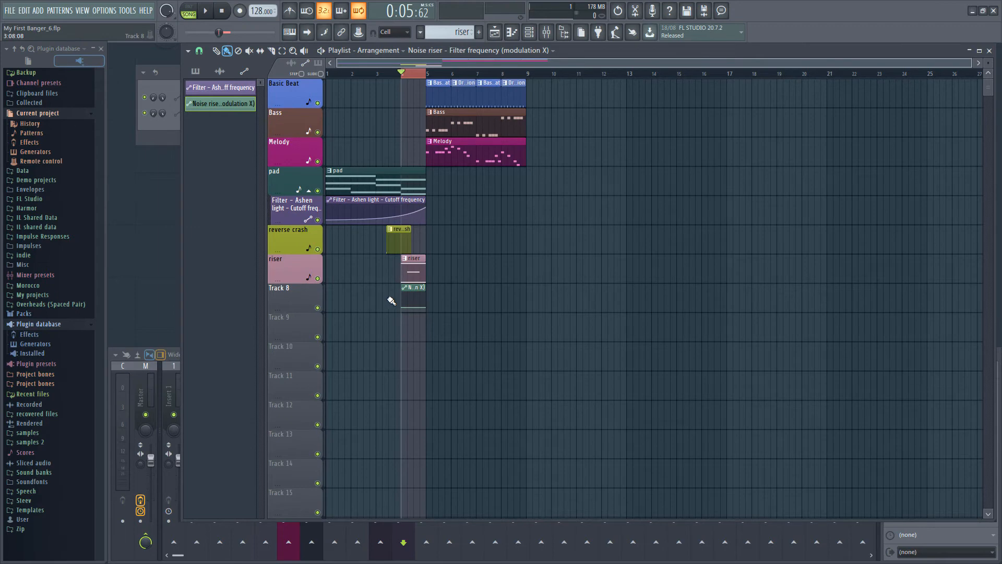
pyautogui.press('g')
pyautogui.rightClick(285, 301)
pyautogui.press('a')
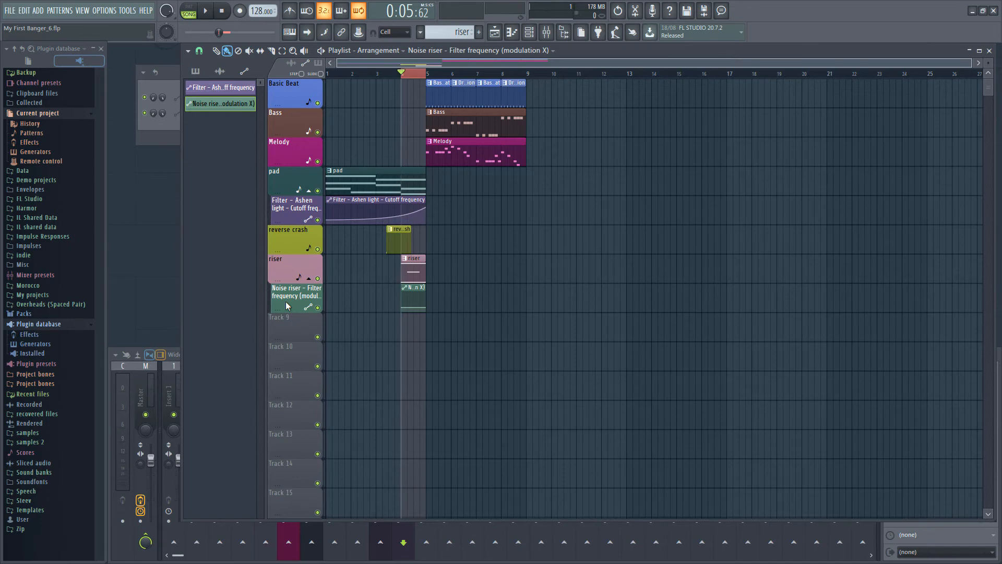
# Step: Shape the Noise riser filter automation as a curved rise to a 76% point at 4:11:00, followed by a curved fall to the clip's end
pyautogui.rightClick(414, 299)
pyautogui.moveTo(415, 300); pyautogui.dragTo(419, 297)
pyautogui.scroll(3, 419, 298)
pyautogui.moveTo(397, 307); pyautogui.dragTo(398, 306)
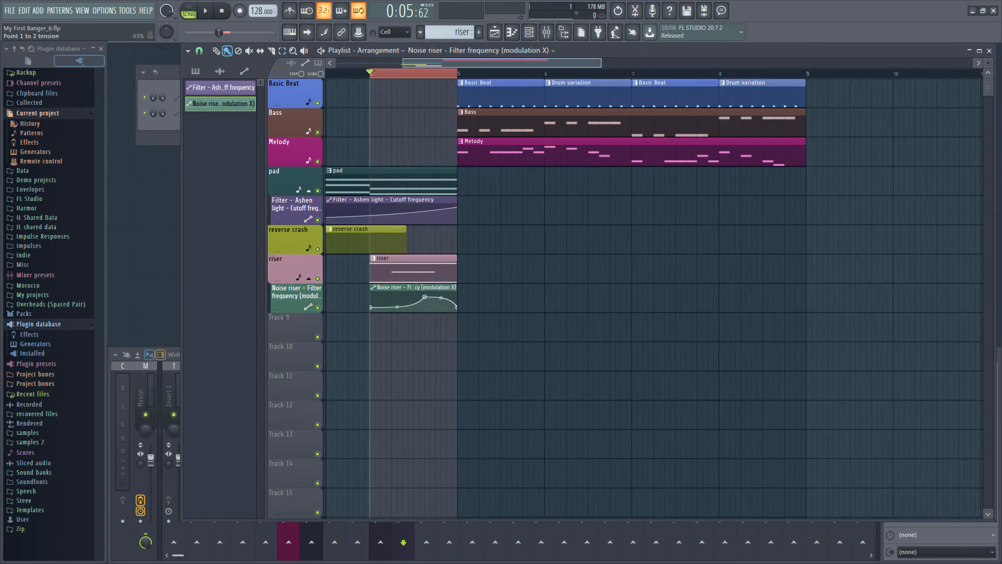
pyautogui.rightClick(426, 297)
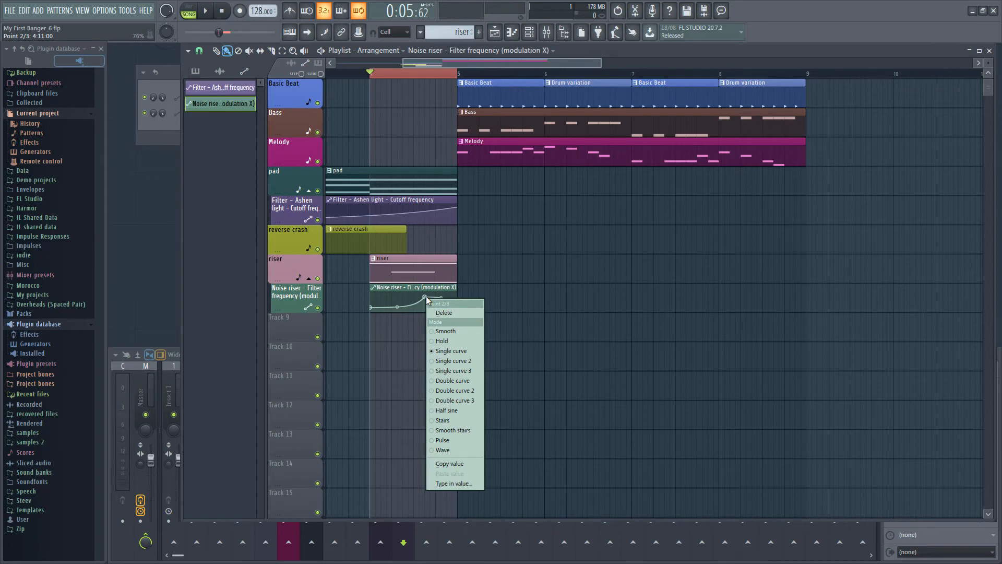
pyautogui.click(426, 297)
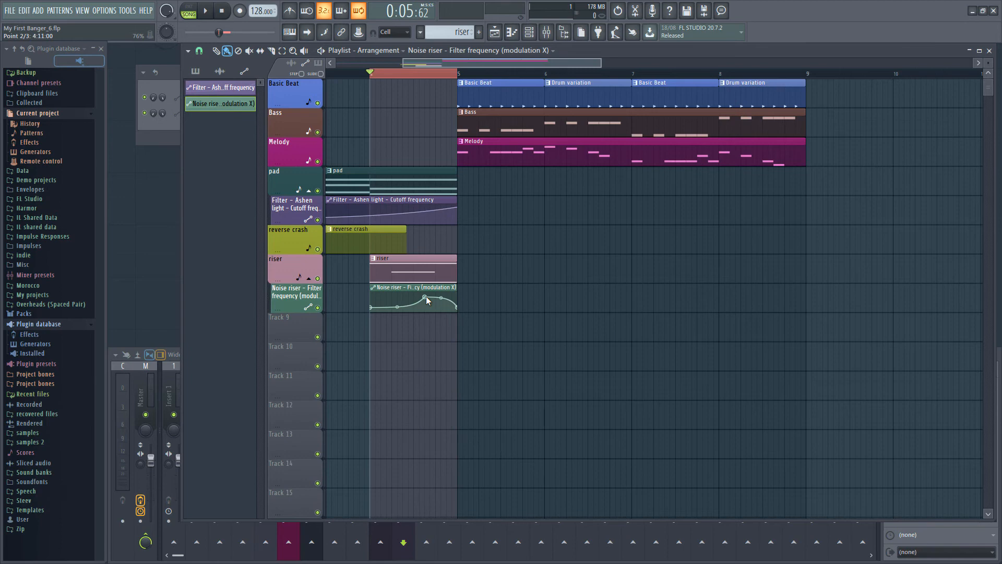
# Step: Play back the riser bar and lower the mixer faders of the Pitch riser and Noise riser tracks
pyautogui.press('space')
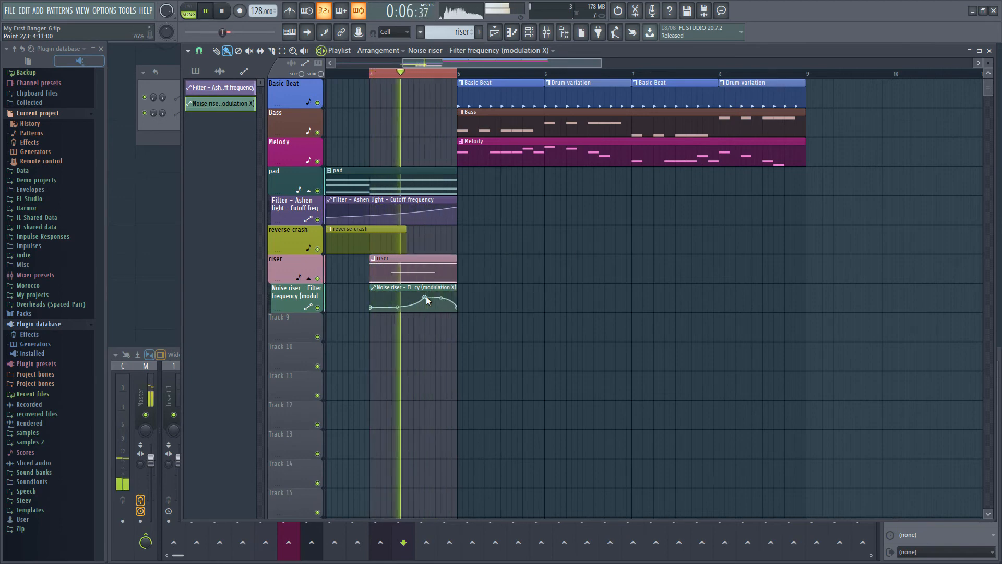
pyautogui.press('space')
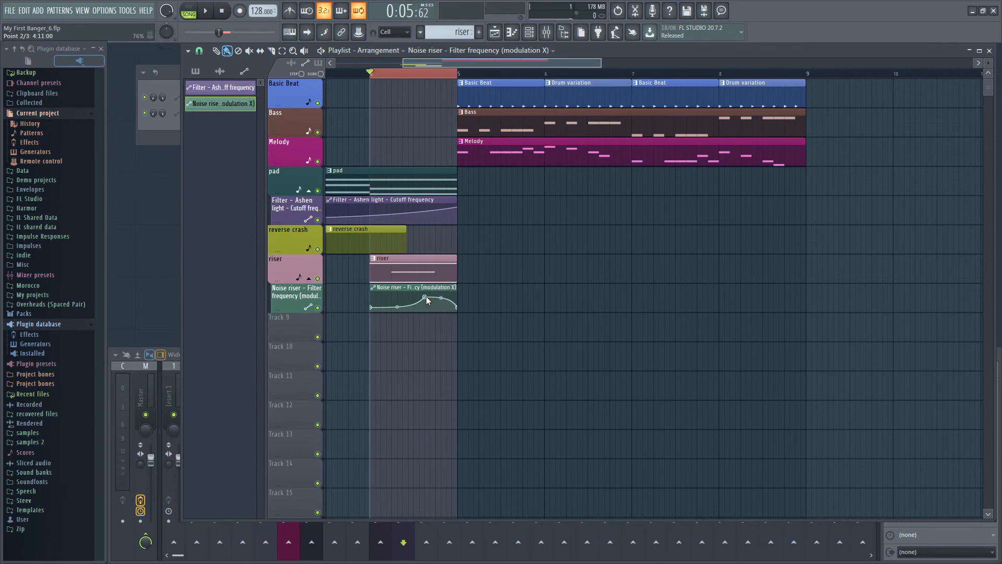
pyautogui.press('F9')
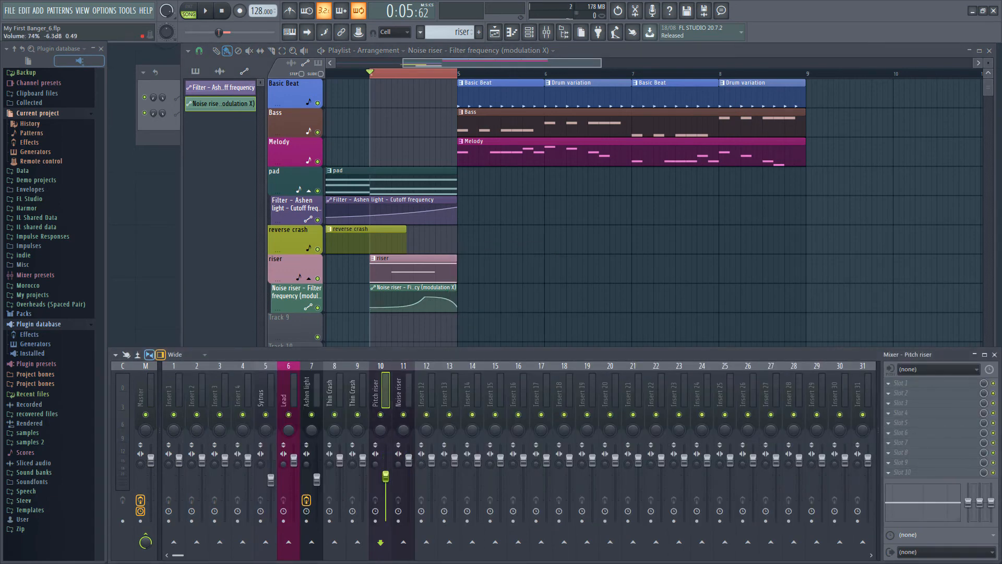
pyautogui.moveTo(386, 476); pyautogui.dragTo(409, 487)
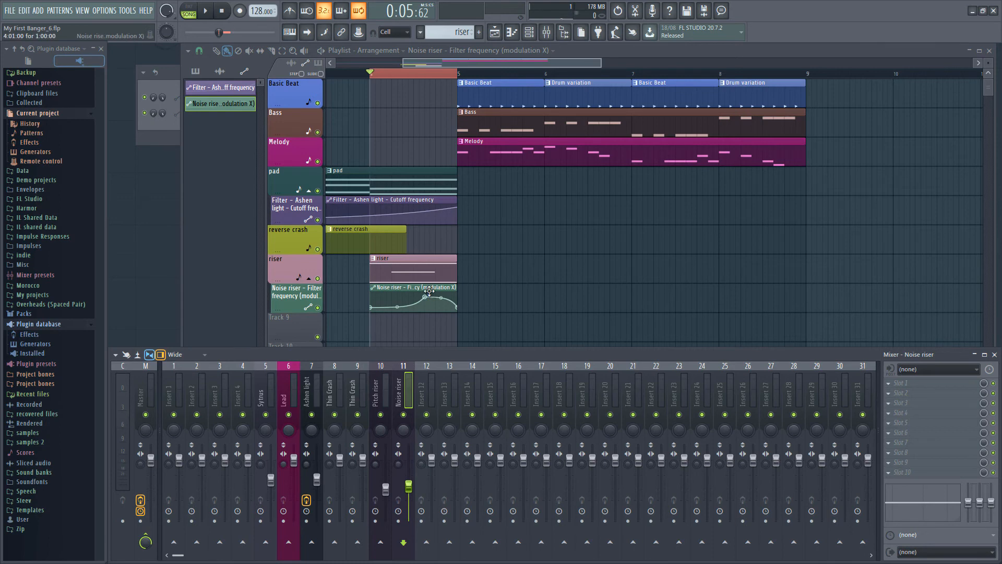
pyautogui.press('F9')
# Step: Shorten the D3 note in the Pitch riser's piano roll to end two steps before bar 2, and close the piano roll
pyautogui.doubleClick(422, 276)
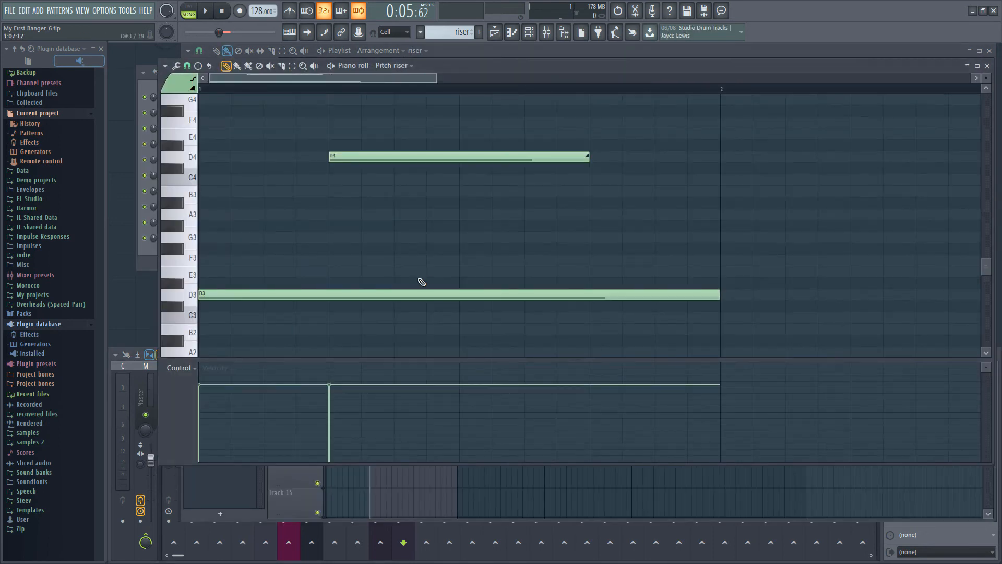
pyautogui.moveTo(719, 293); pyautogui.dragTo(661, 295)
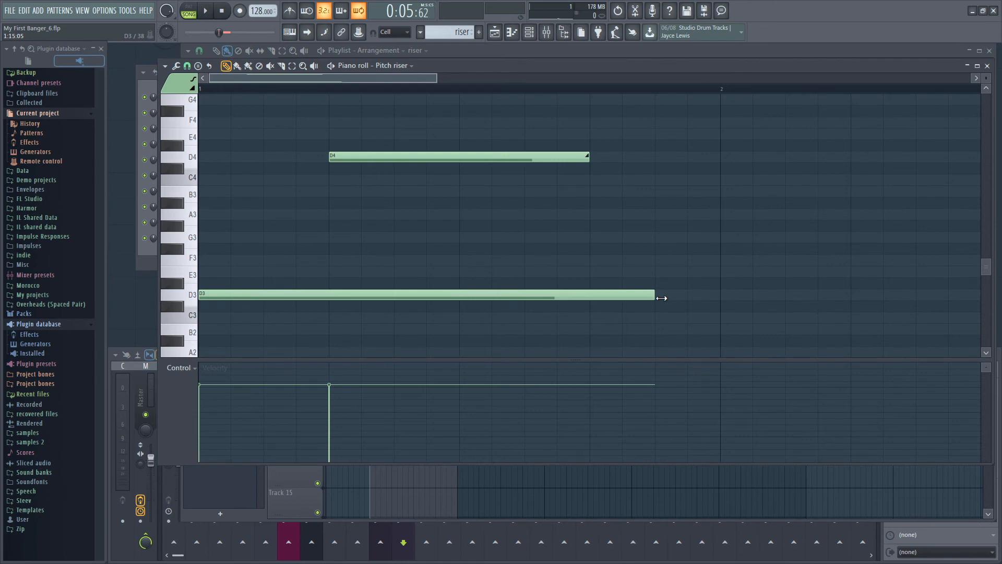
pyautogui.press('F7')
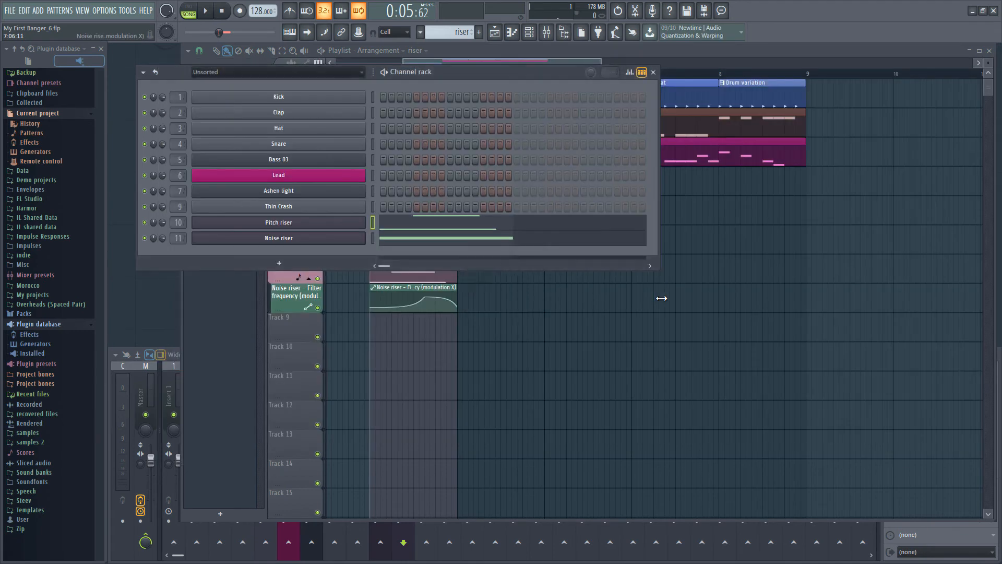
# Step: In the Pitch riser's envelope and LFO settings, target Mod X and set the LFO amount to 37%
pyautogui.click(342, 223)
pyautogui.click(374, 256)
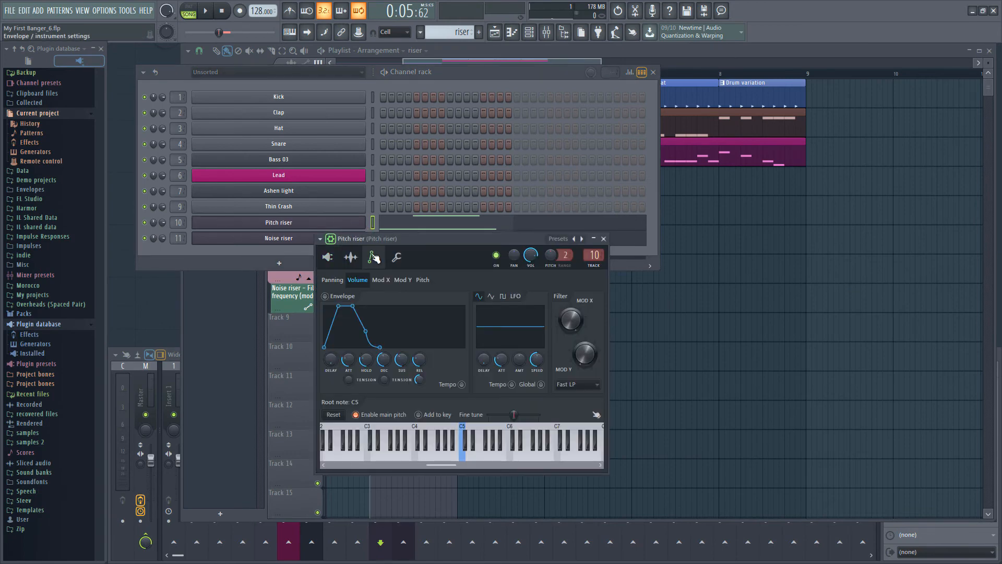
pyautogui.click(378, 281)
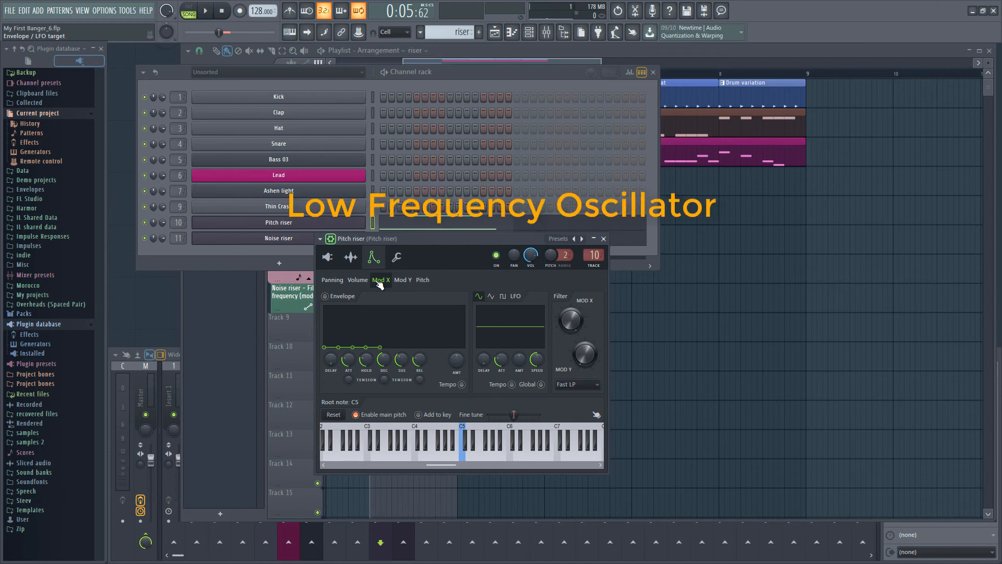
pyautogui.moveTo(519, 359)
pyautogui.mouseDown()
pyautogui.moveTo(519, 342)
pyautogui.moveTo(516, 367)
pyautogui.mouseUp()
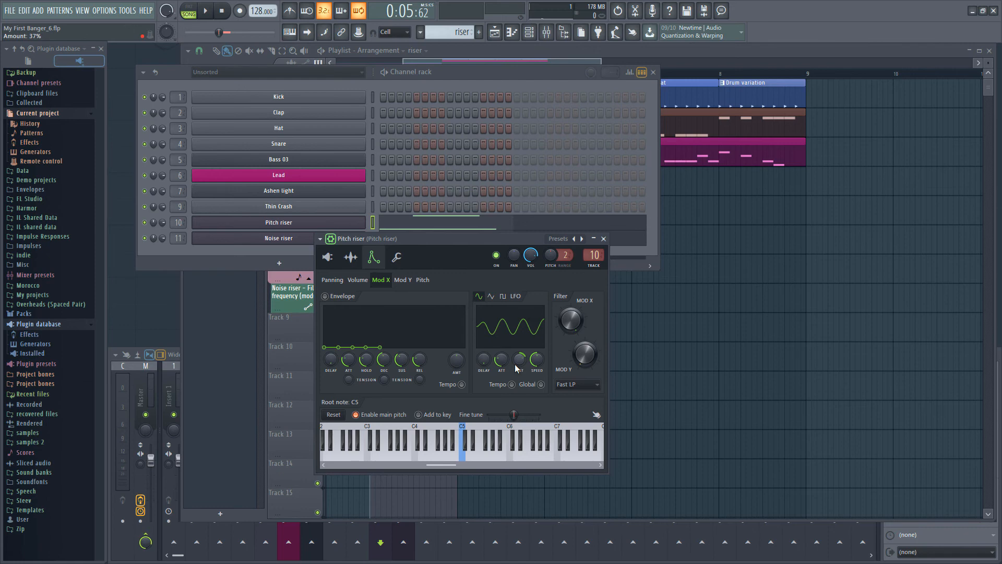
# Step: Sync the Pitch riser's Mod X LFO speed to 2 steps and reduce the LFO amount slightly
pyautogui.rightClick(535, 360)
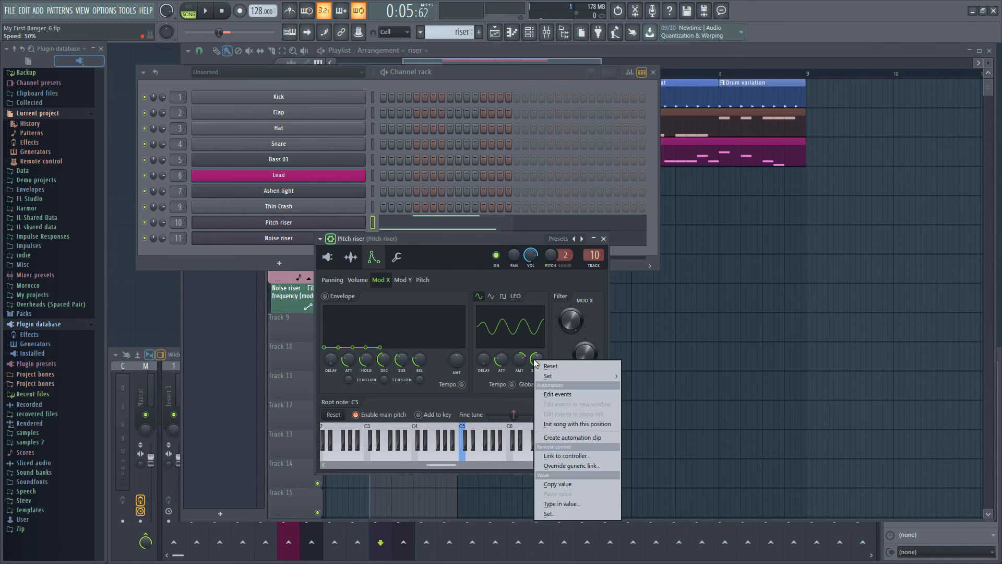
pyautogui.moveTo(572, 376)
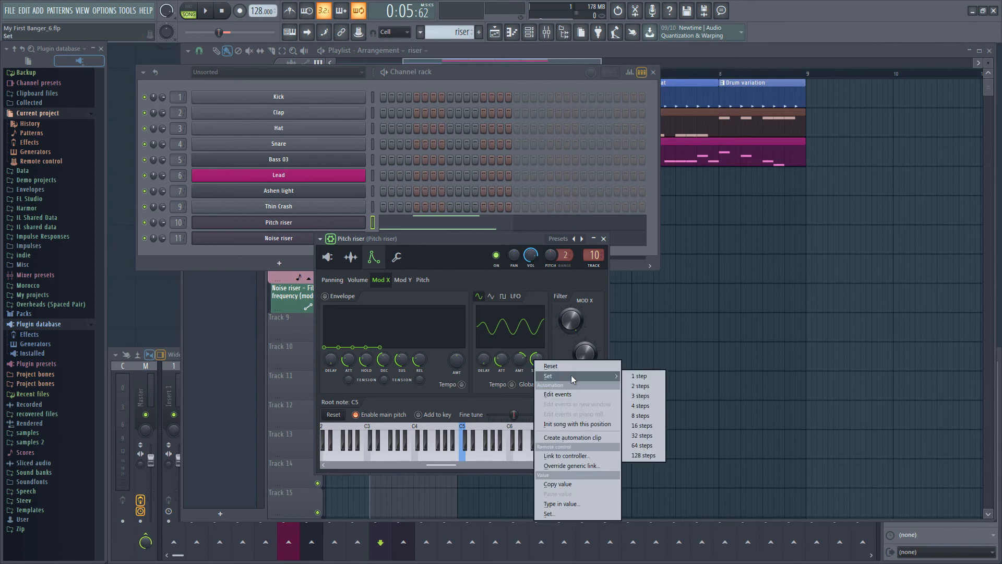
pyautogui.click(637, 388)
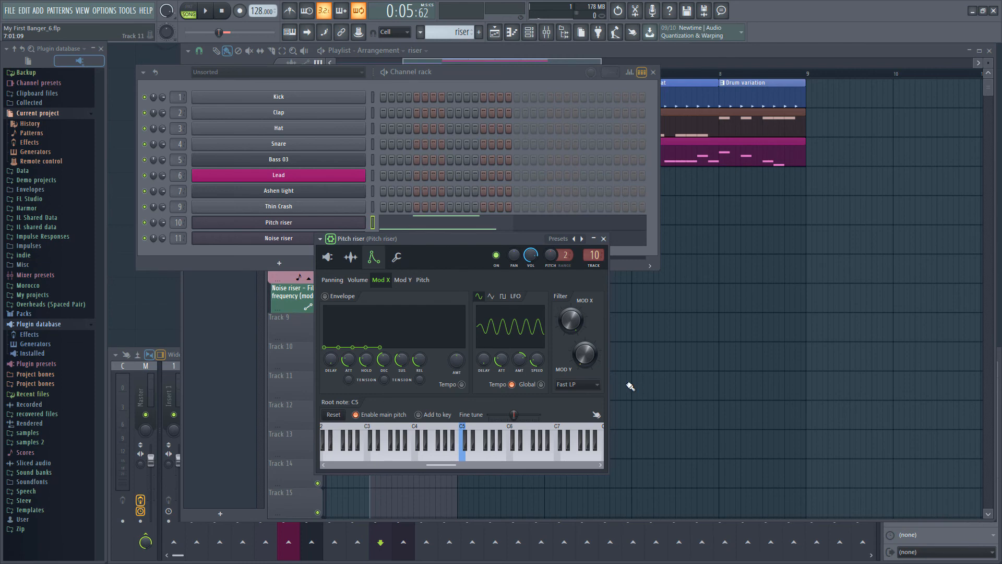
pyautogui.moveTo(519, 359); pyautogui.dragTo(519, 367)
# Step: Switch the Noise riser's volume LFO to a square wave and sync its speed to a preset step length
pyautogui.press('F6')
pyautogui.click(350, 243)
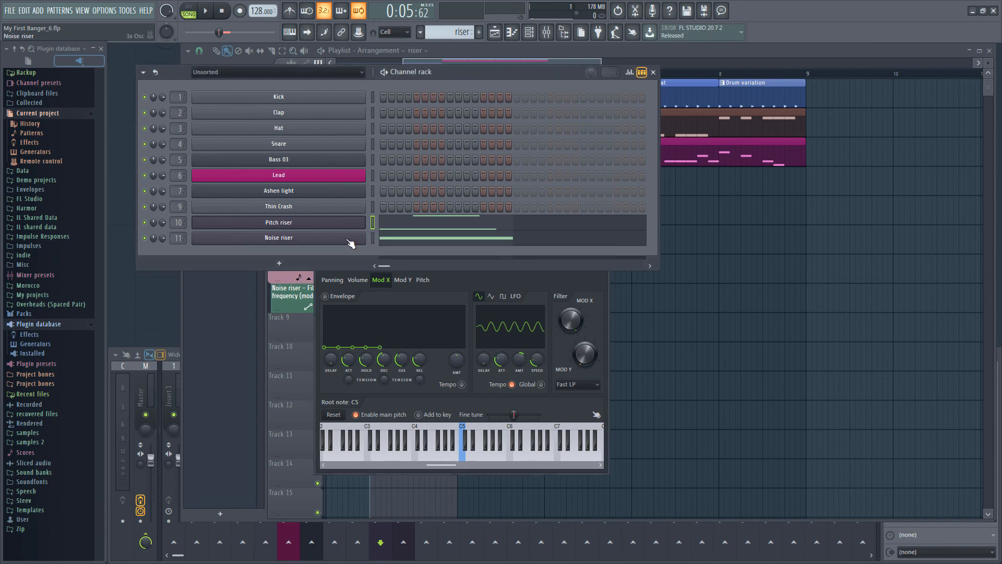
pyautogui.click(351, 244)
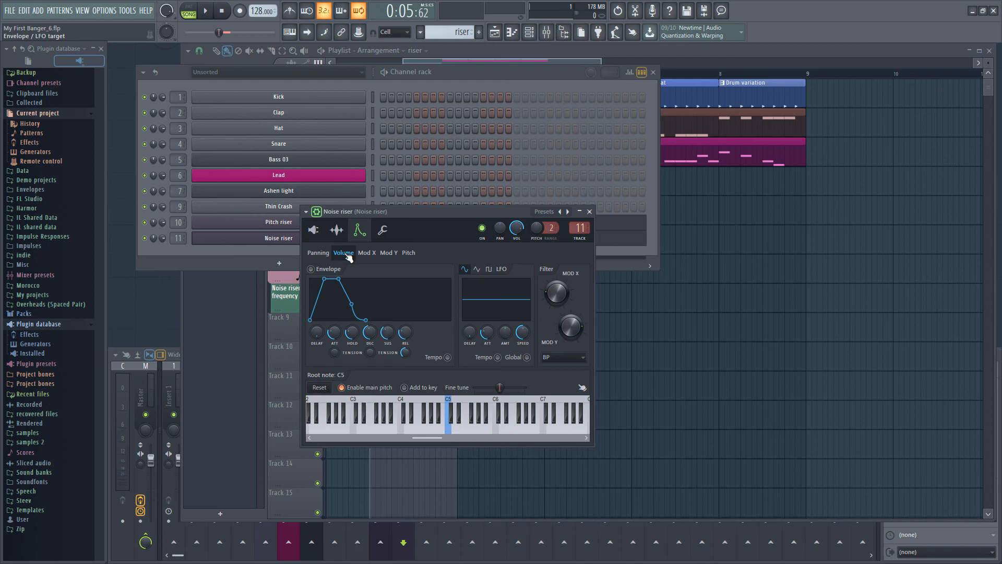
pyautogui.click(489, 269)
pyautogui.rightClick(524, 332)
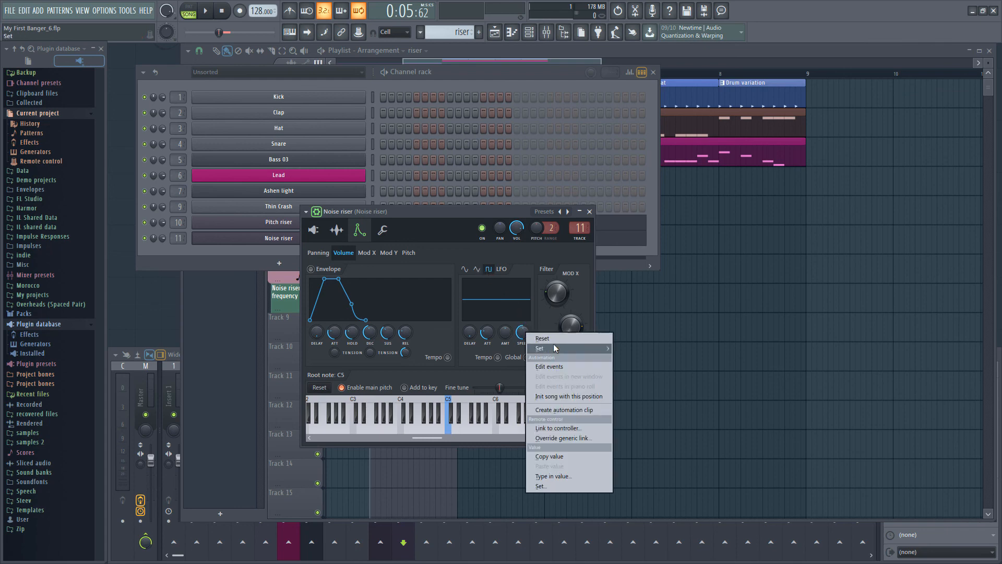
pyautogui.moveTo(554, 344)
pyautogui.click(650, 349)
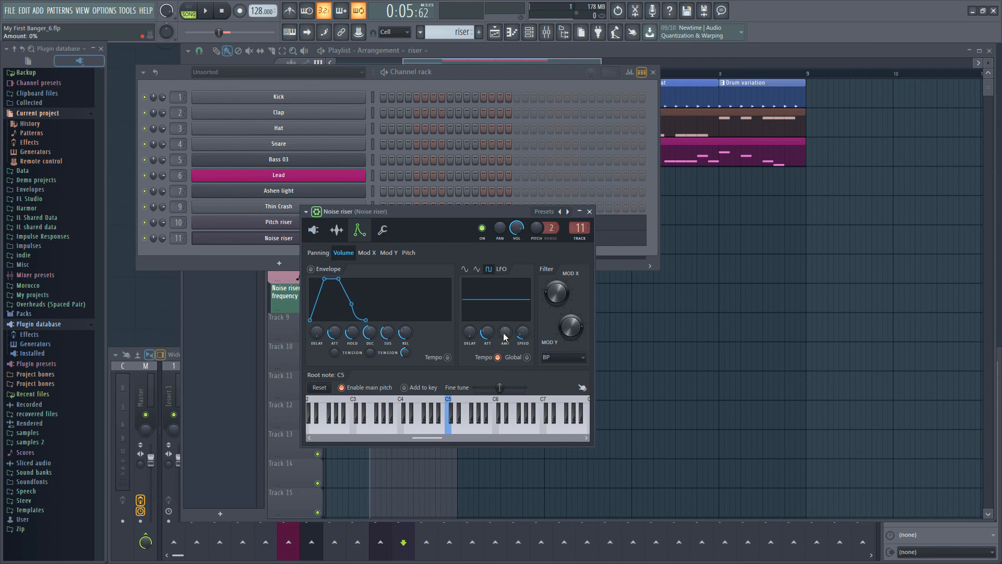
# Step: Set the Noise riser's volume LFO amount to -58% and play back the riser bar
pyautogui.moveTo(506, 337); pyautogui.dragTo(505, 366)
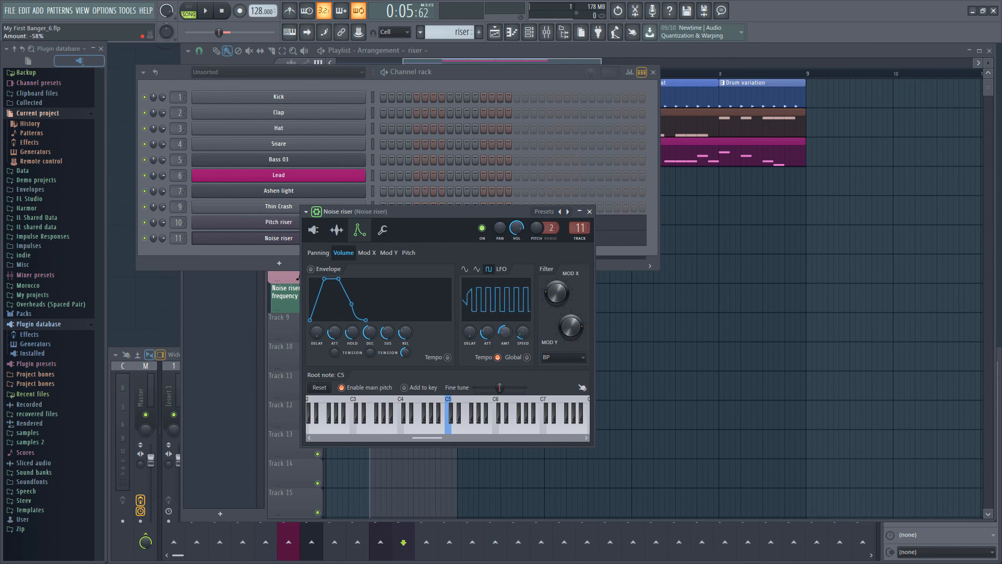
pyautogui.press('space')
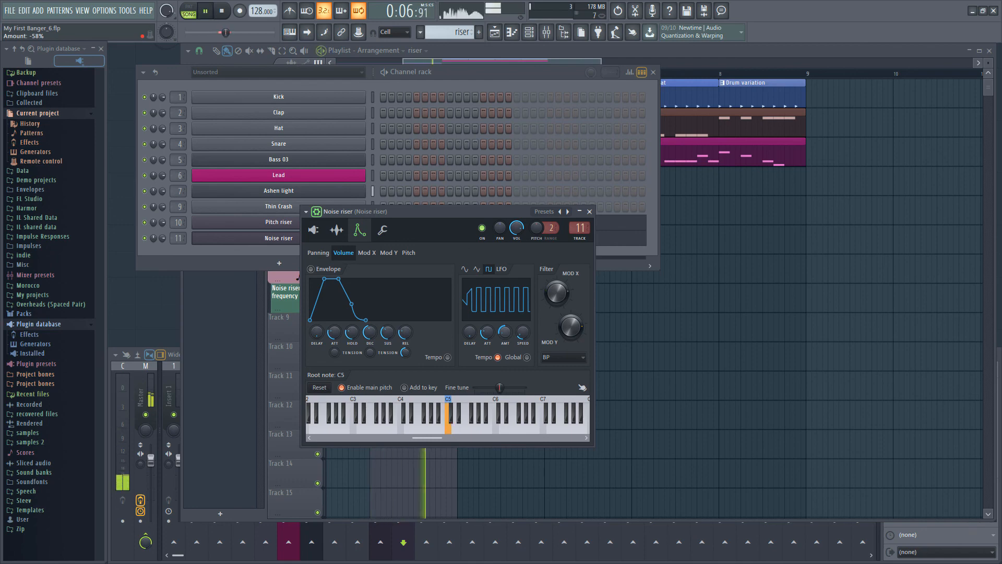
pyautogui.press('space')
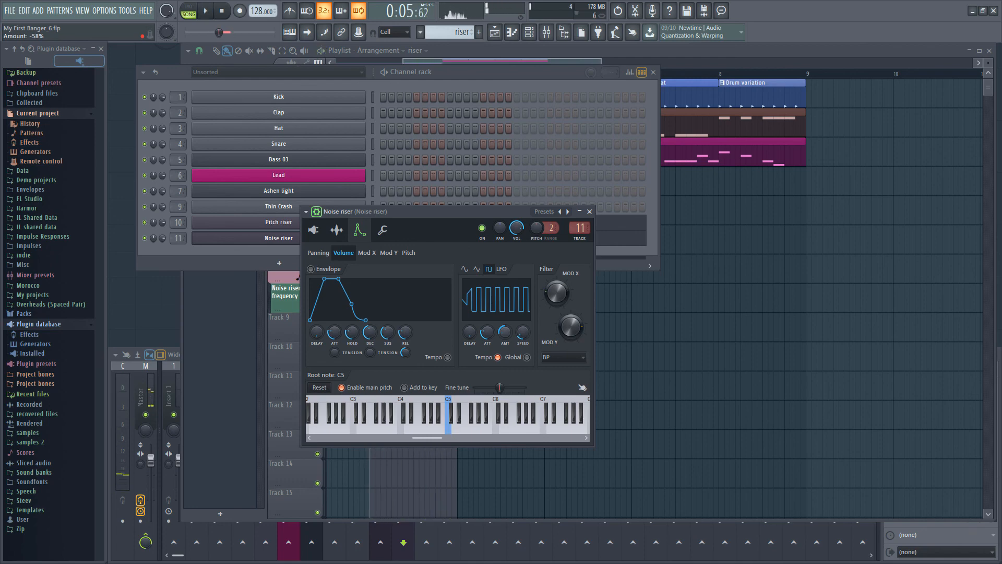